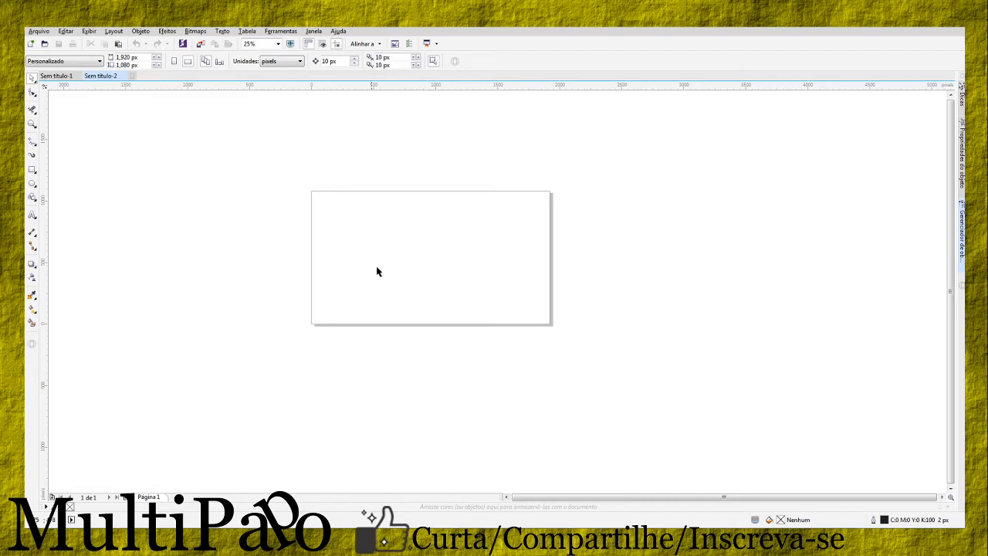
- Draw a rectangle on the page and set its size to 1920 × 1080 px
left_click(34, 170)
left_click_drag(371, 204, 502, 271)
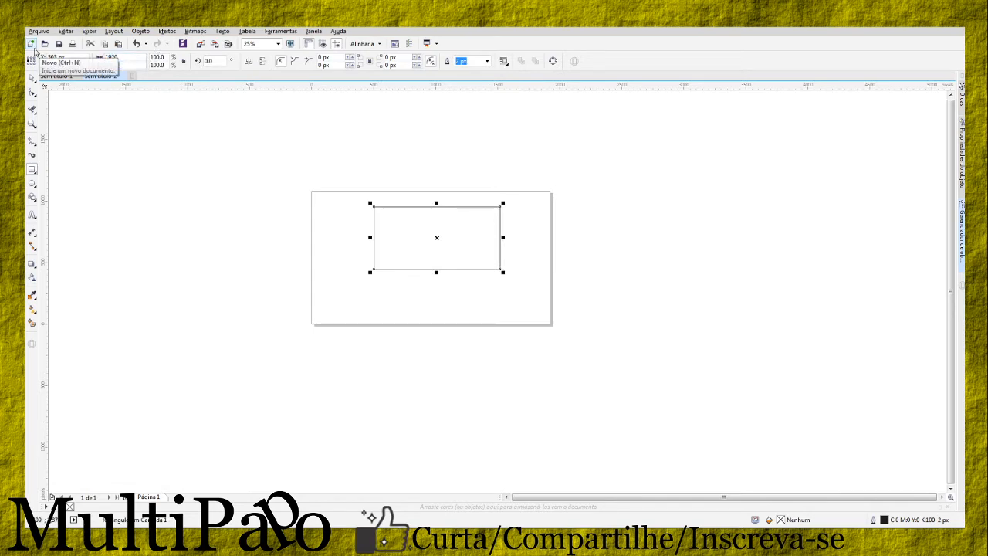
key("Return")
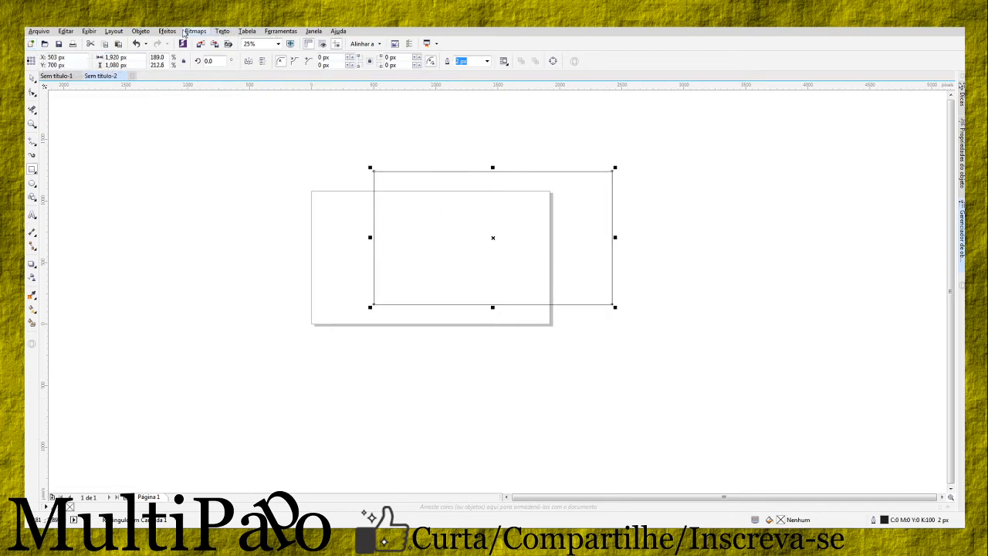
- Centre the 1920 × 1080 px rectangle on the page and deselect it
left_click(140, 31)
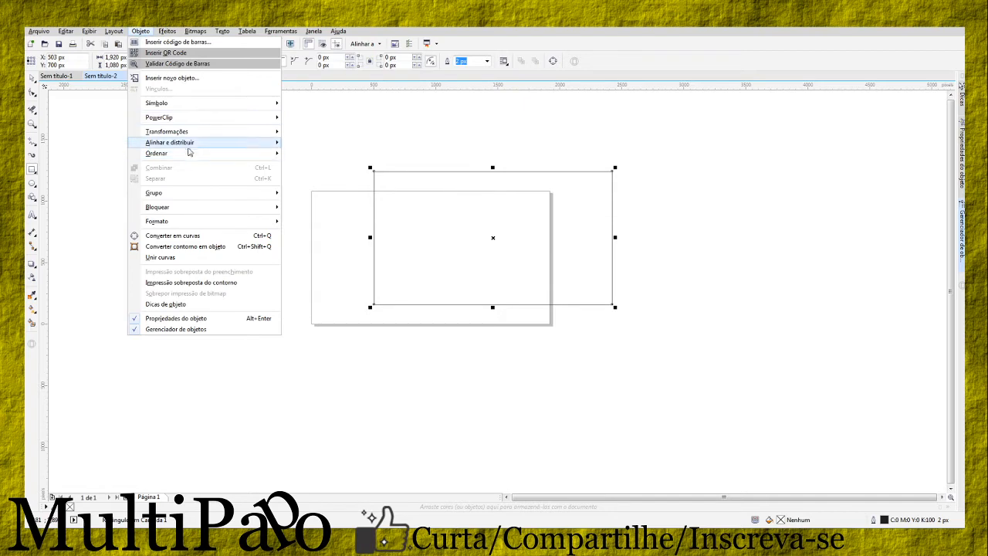
mouse_move(280, 144)
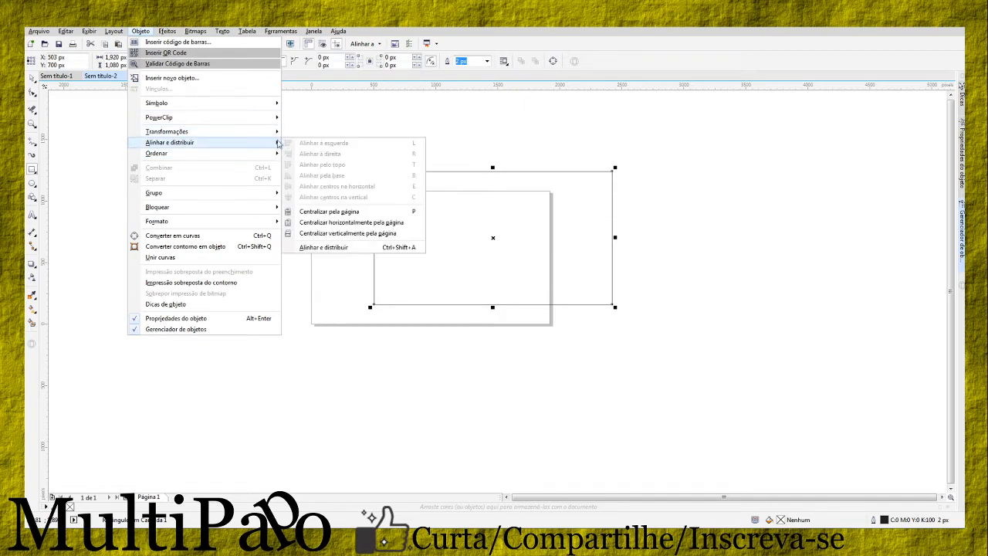
left_click(334, 211)
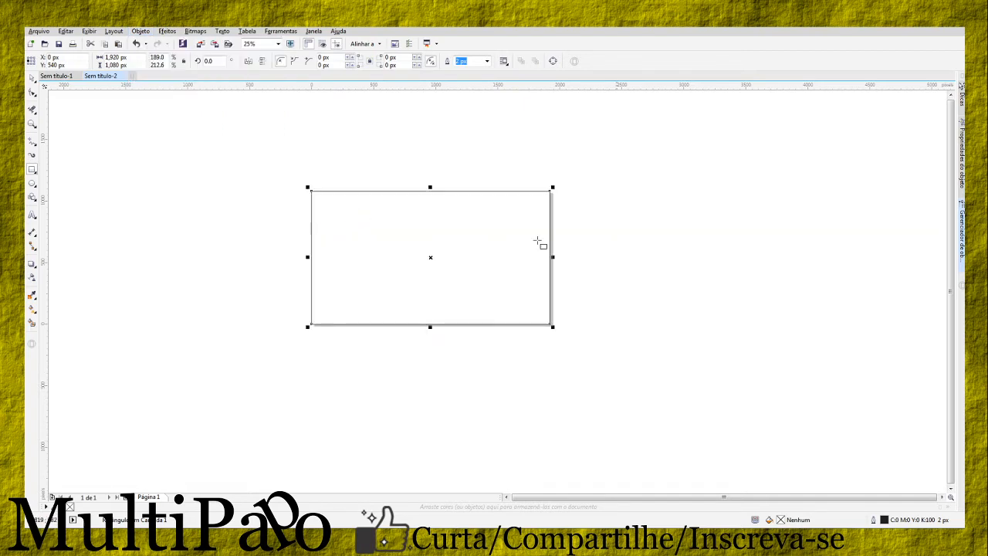
left_click(647, 274)
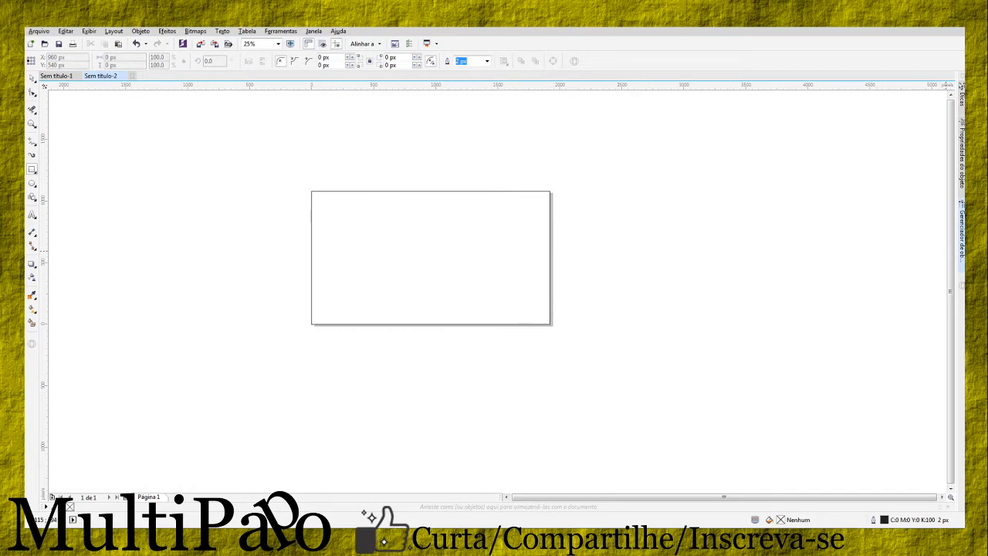
- Accept the changed default fill for graphic objects and fill the page-sized rectangle with pink (C0 M40 Y20 K0)
key("Return")
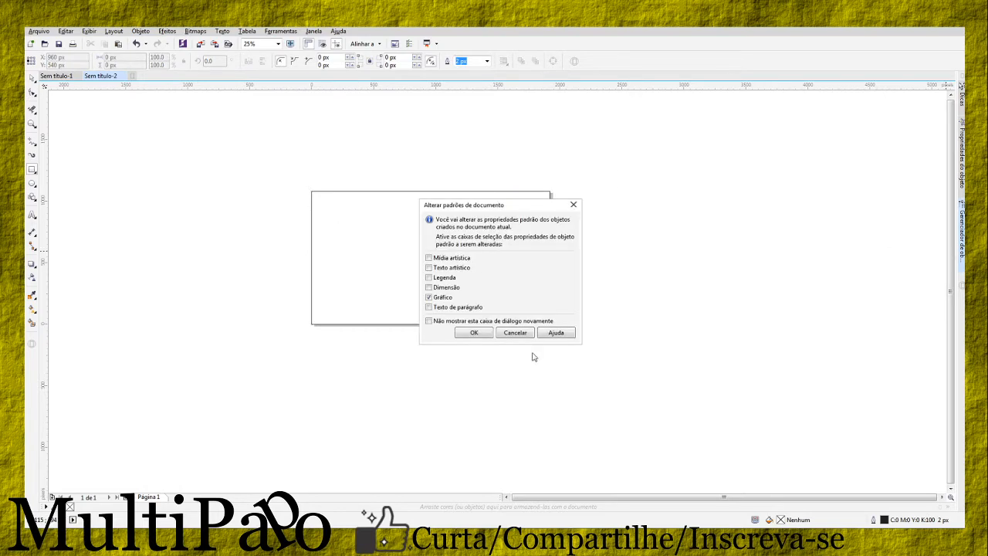
left_click(474, 332)
left_click(368, 286)
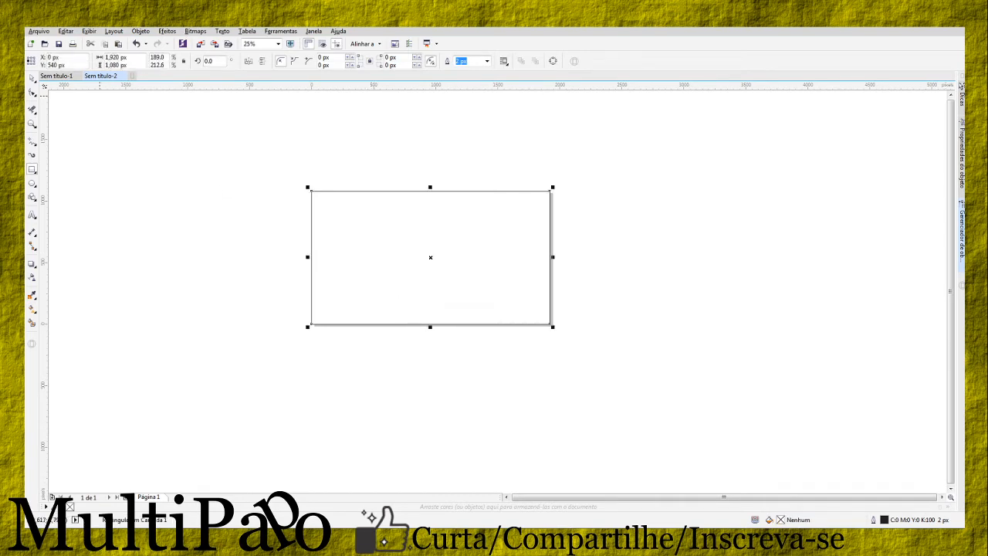
left_click(31, 80)
left_click(970, 256)
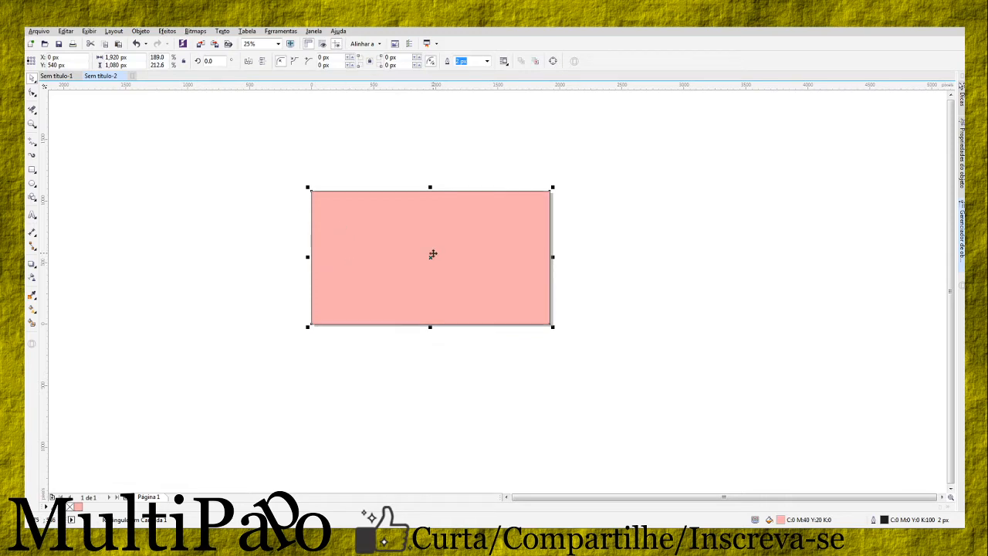
- Place a copy of the pink rectangle offset diagonally downwards and fill the copy with blue (C100 M0 Y0 K0)
left_click_drag(431, 257, 463, 278)
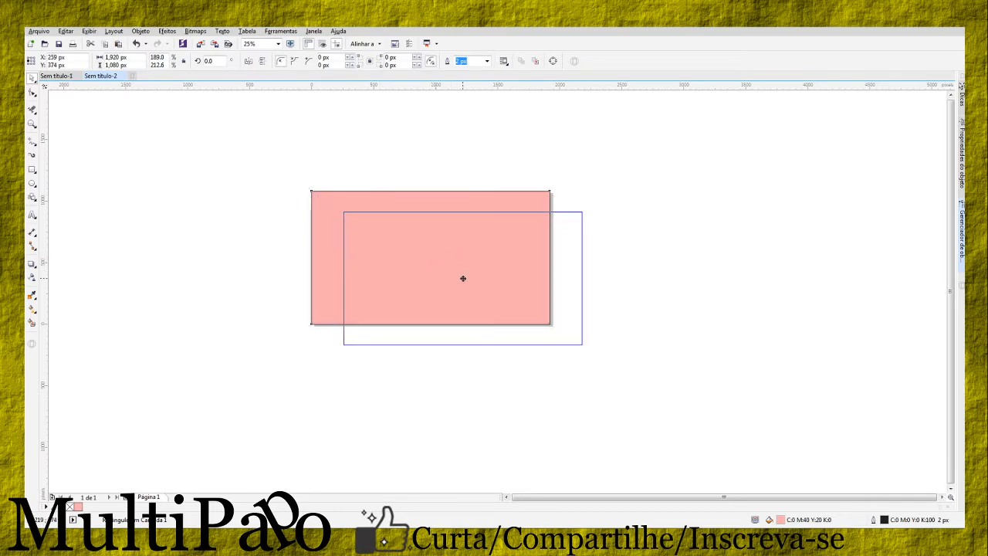
left_click(970, 225)
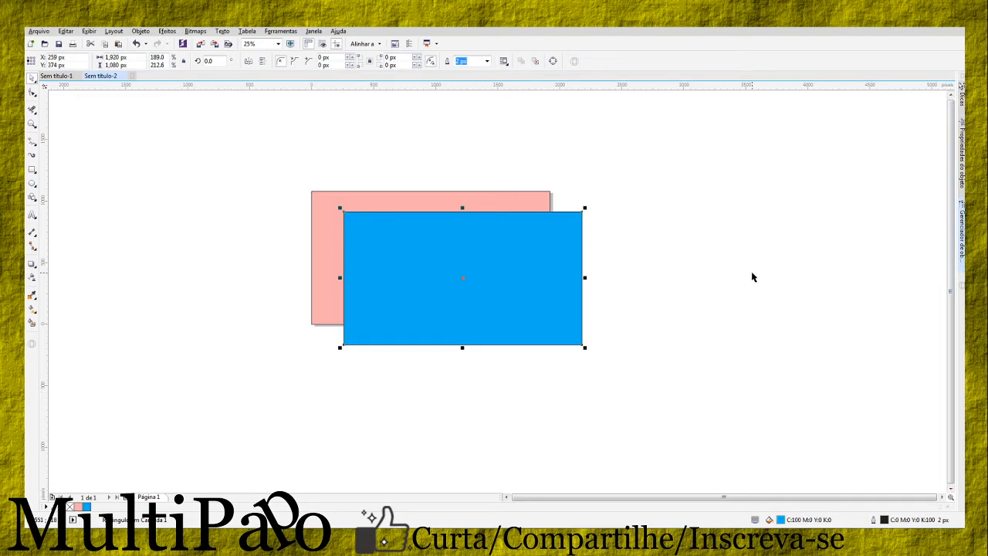
- Check the finished frame in the Sem título-1 document, and in Sem título-2 move the blue rectangle exactly over the pink one
left_click(67, 77)
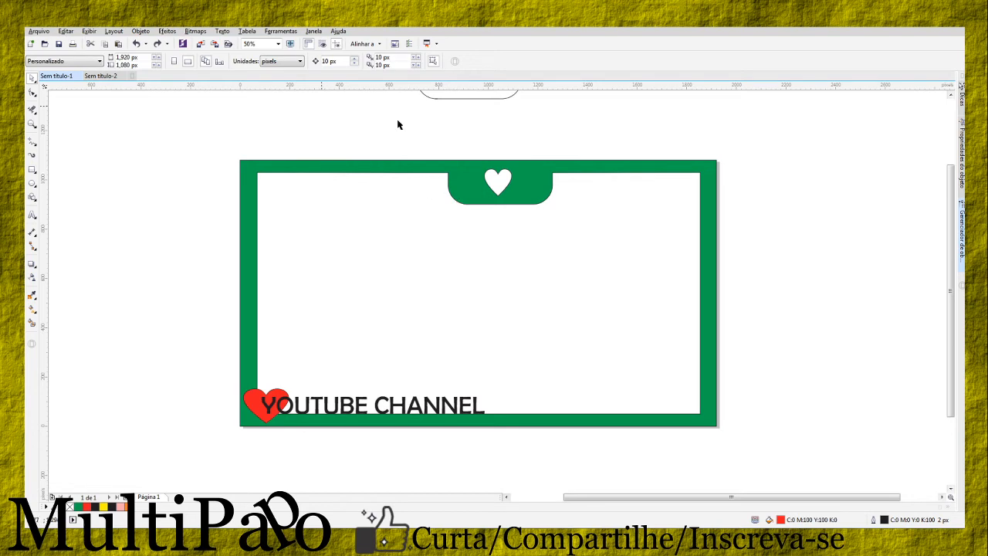
left_click(102, 76)
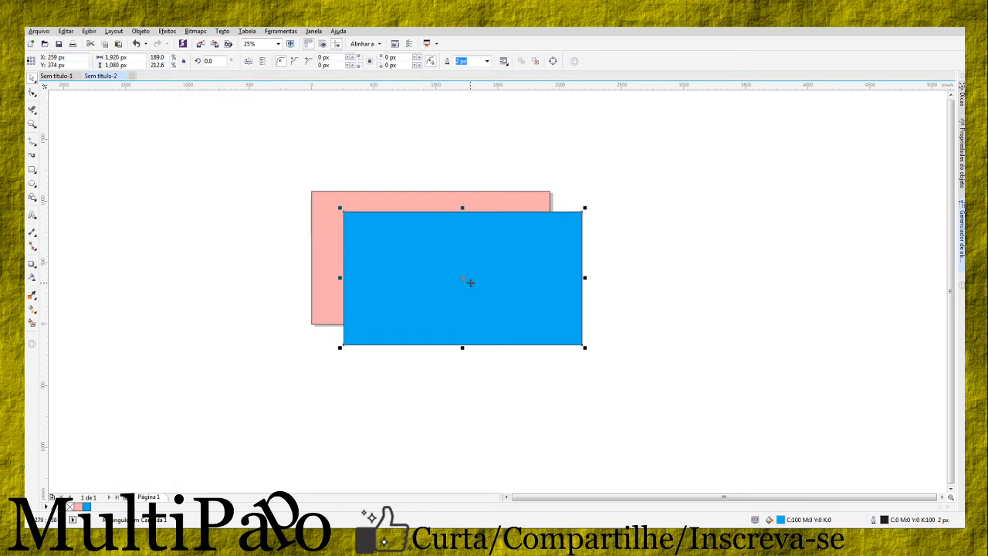
key("Escape")
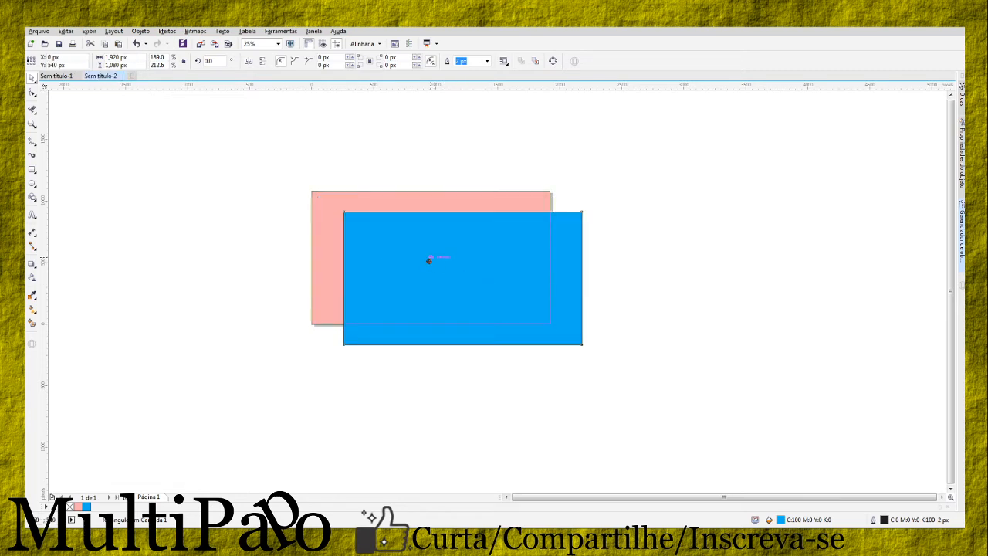
key("Escape")
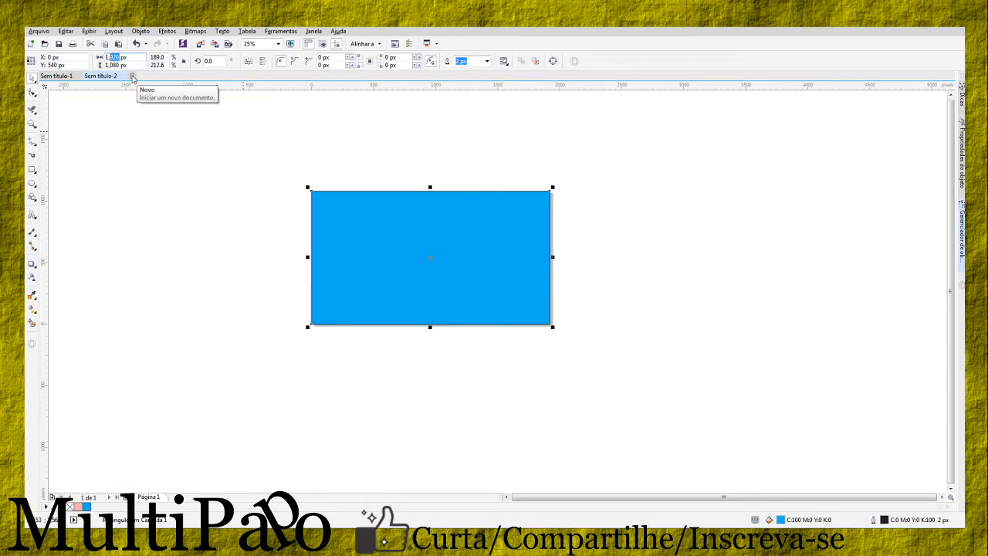
- Resize the blue rectangle to 1820 × 980 px and centre it inside the pink rectangle
type("82")
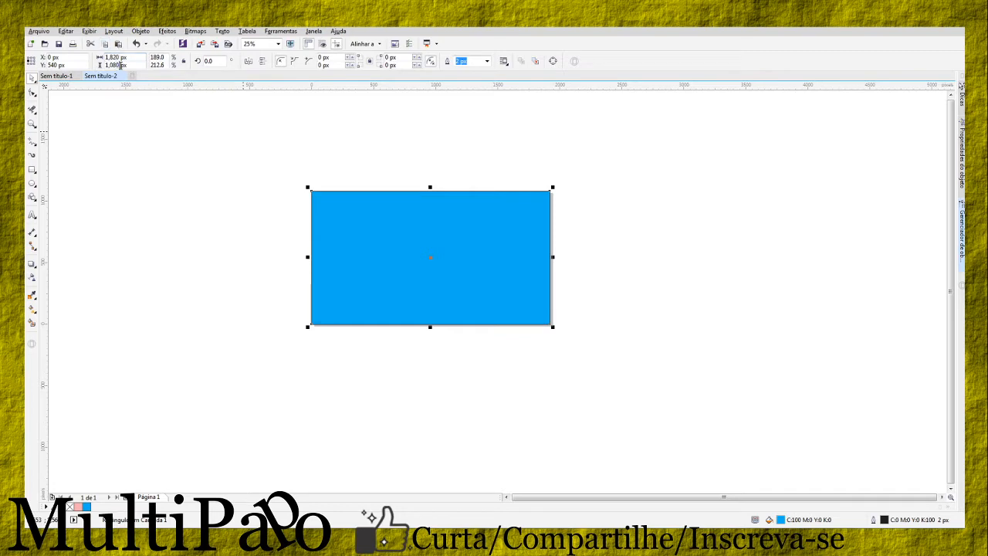
double_click(121, 65)
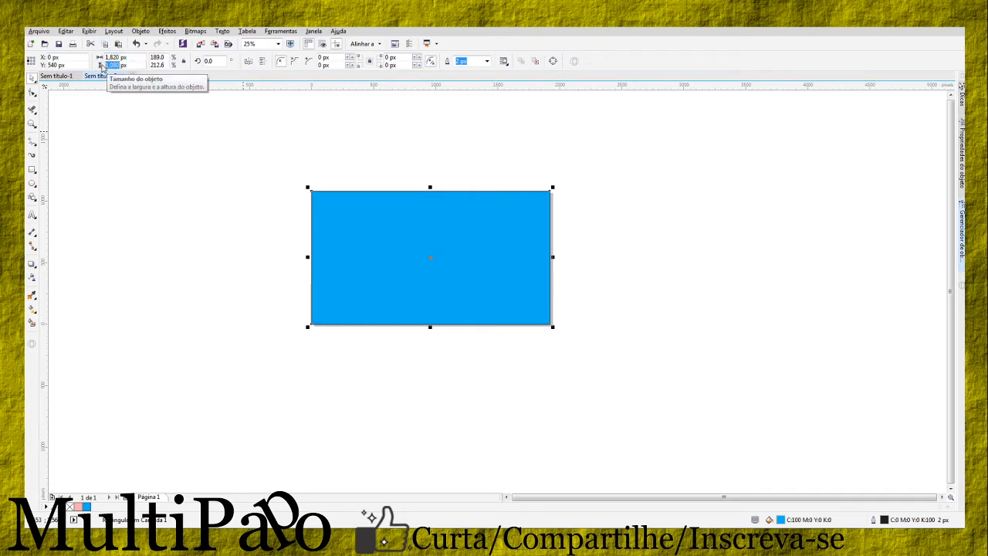
type("980")
key("Return")
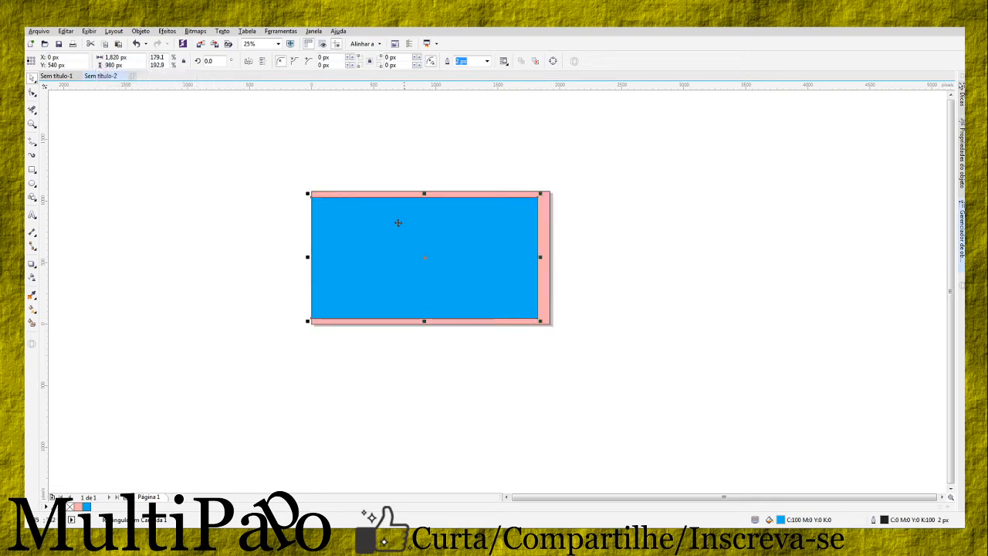
mouse_move(424, 259)
left_mouse_down()
mouse_move(444, 260)
mouse_move(430, 262)
mouse_move(435, 255)
left_mouse_up()
left_click(653, 284)
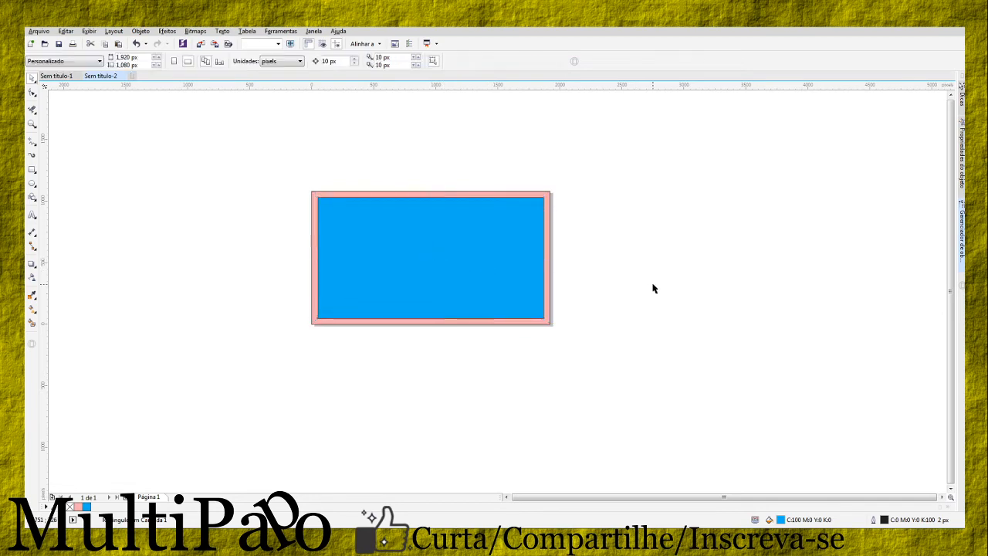
scroll(542, 283, "up", 1)
scroll(698, 199, "down", 1)
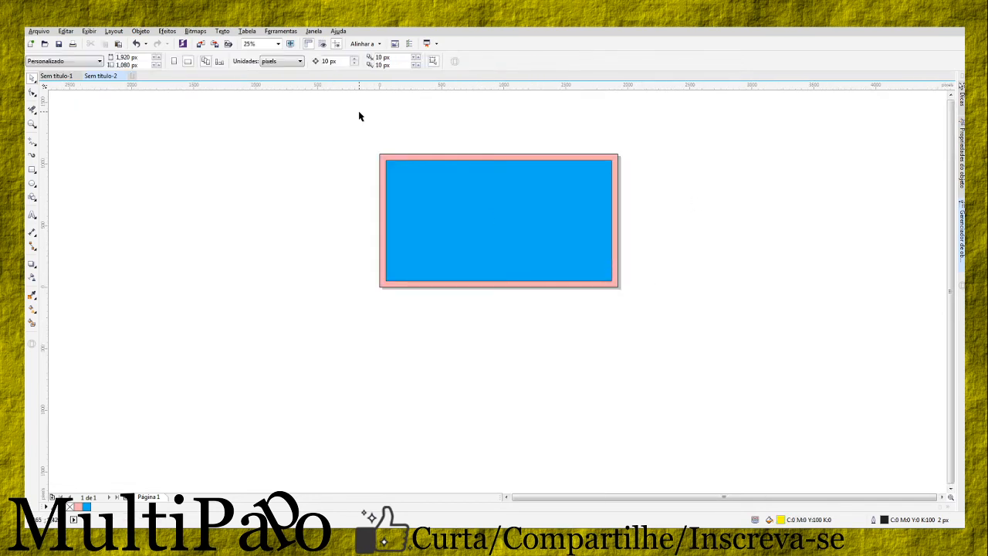
scroll(358, 109, "up", 1)
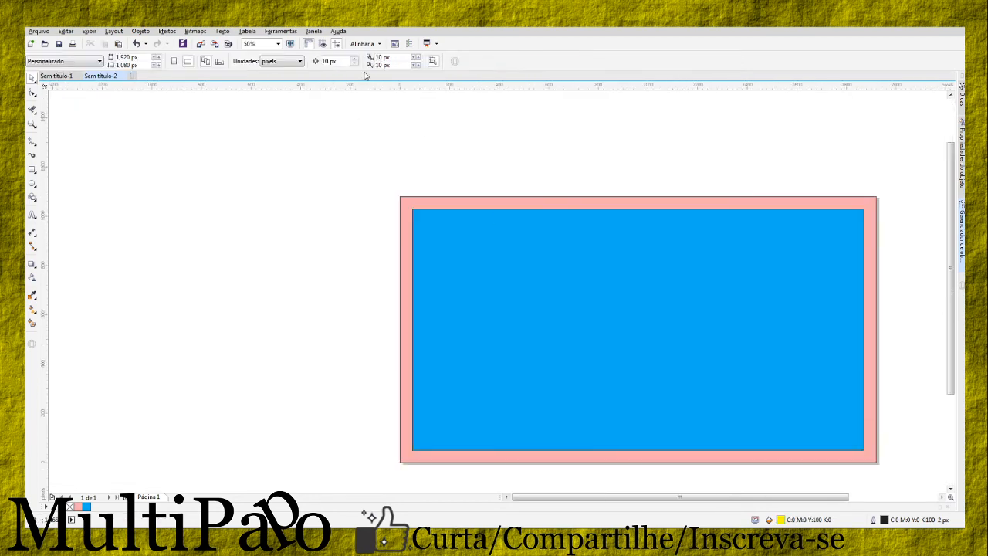
left_click(139, 31)
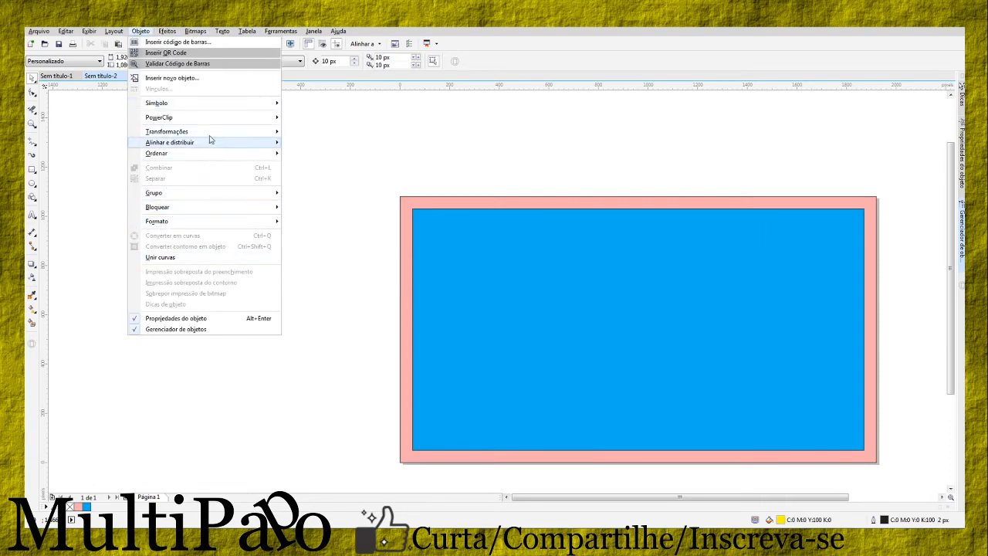
mouse_move(212, 142)
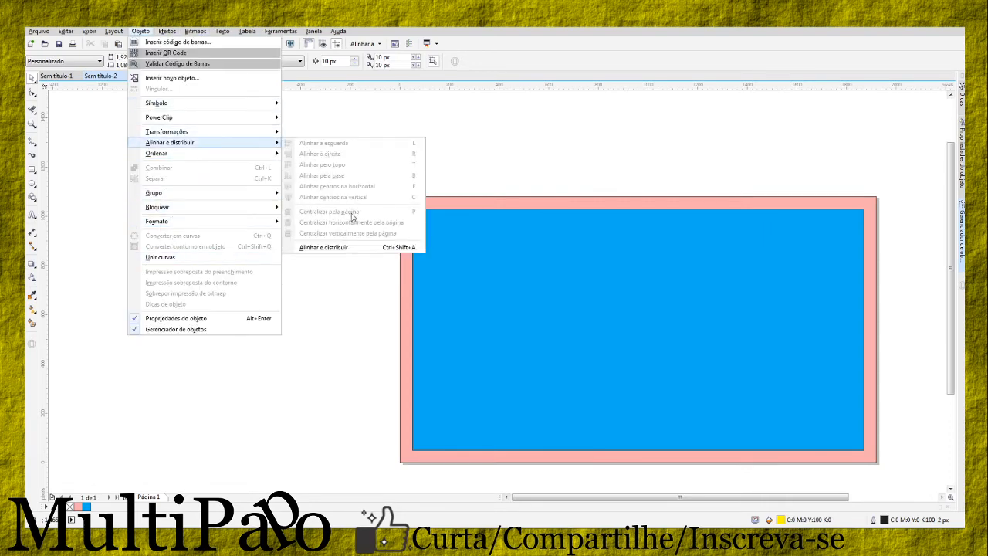
left_click(321, 336)
scroll(296, 284, "down", 1)
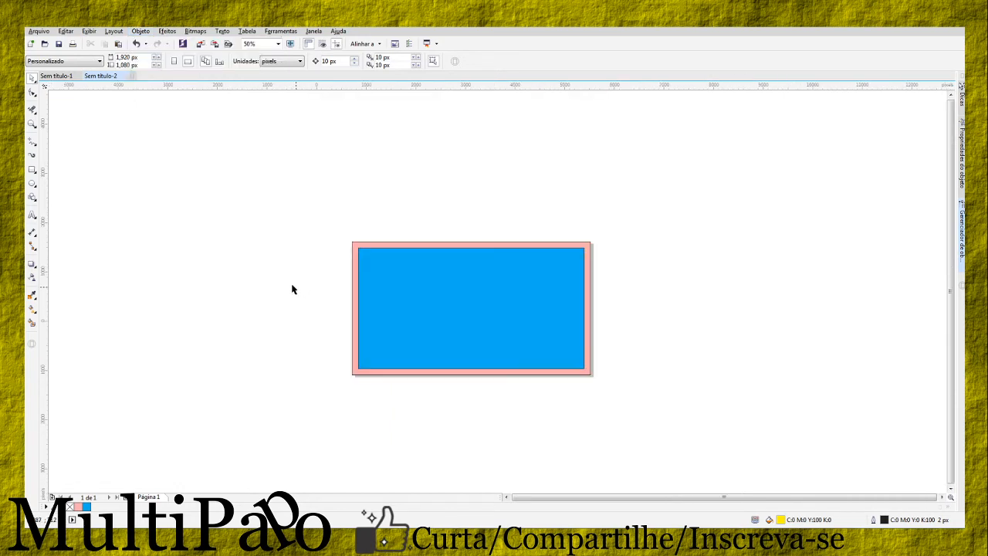
scroll(352, 377, "down", 3)
scroll(353, 377, "right", 3)
scroll(190, 110, "down", 2)
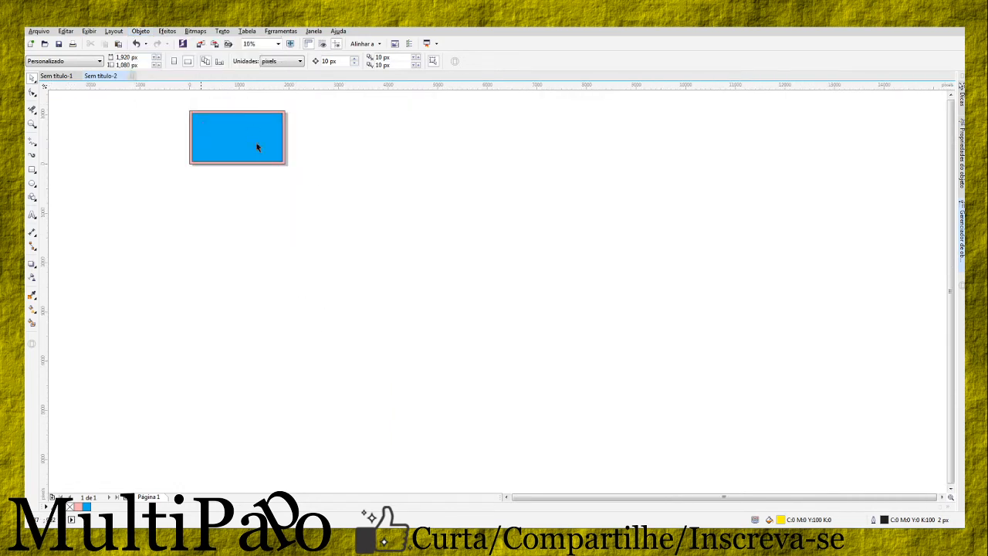
scroll(162, 103, "up", 2)
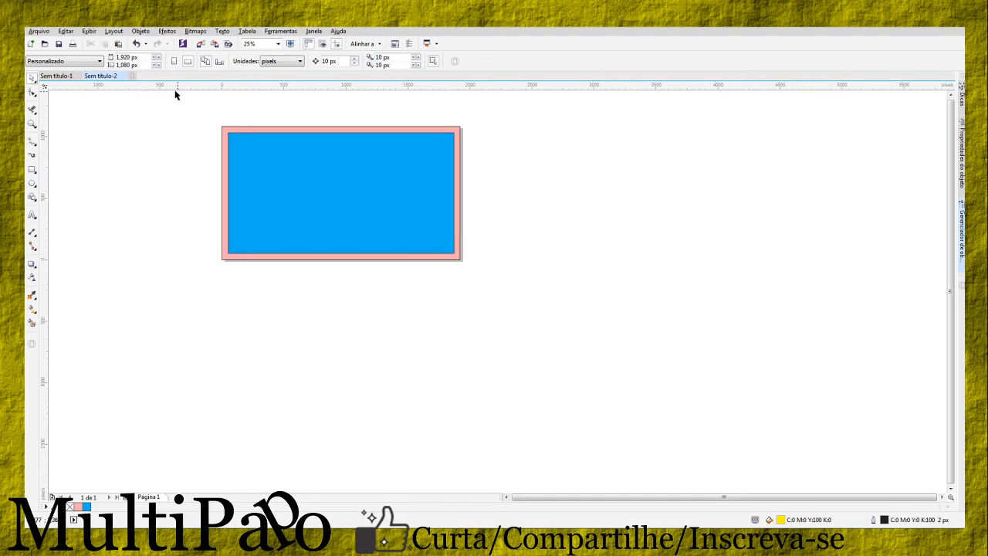
scroll(200, 98, "up", 1)
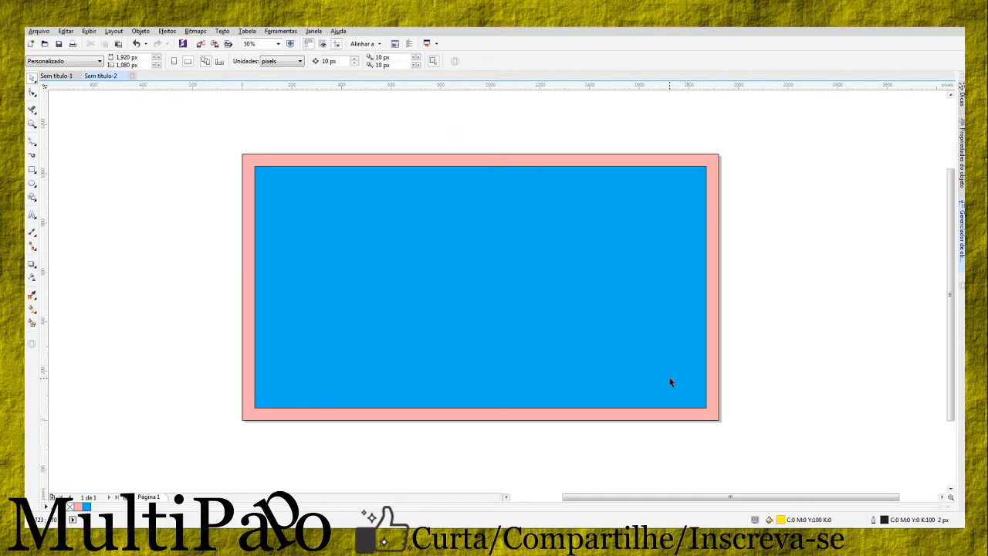
- Try to subtract the pink rectangle from the blue one with the Front Minus Back operation
left_click(651, 415)
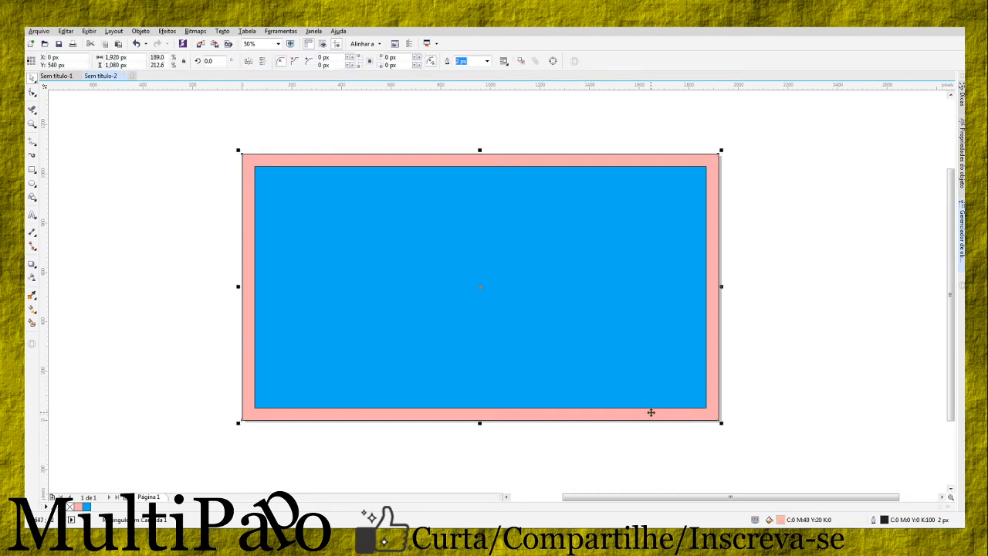
left_click(283, 354, "shift")
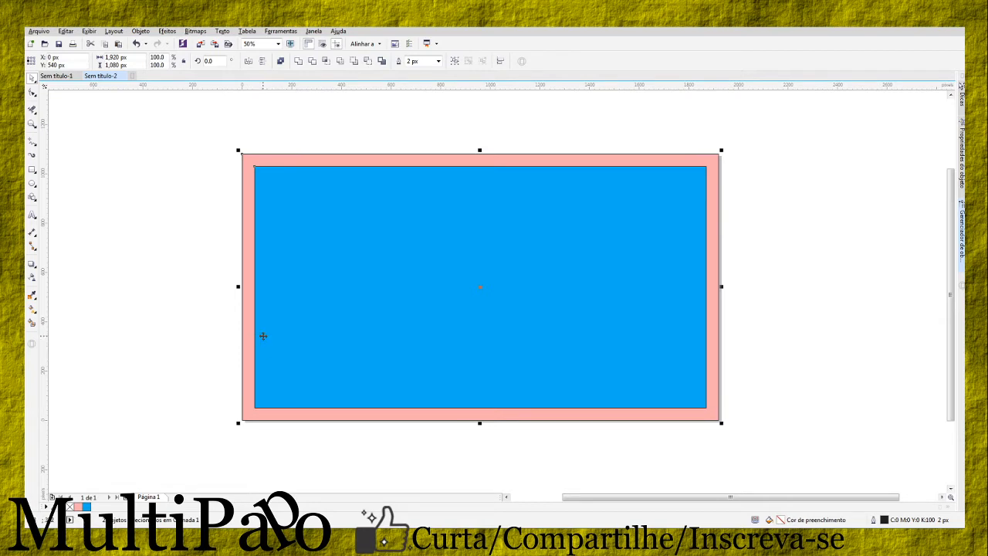
left_click(358, 62)
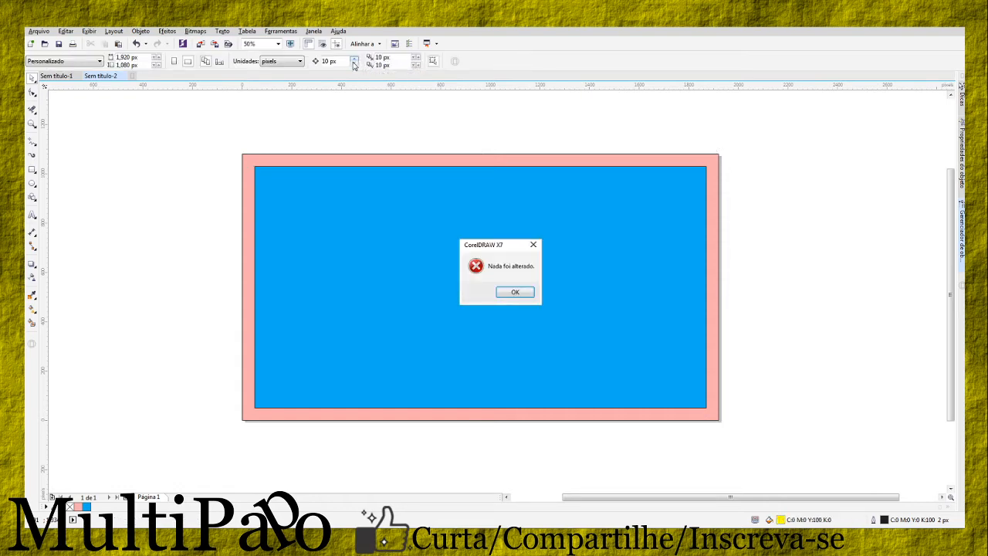
left_click(522, 294)
- Select both rectangles and cut the blue one out of the pink one with Back Minus Front (Verso menos frente)
left_click_drag(216, 132, 772, 434)
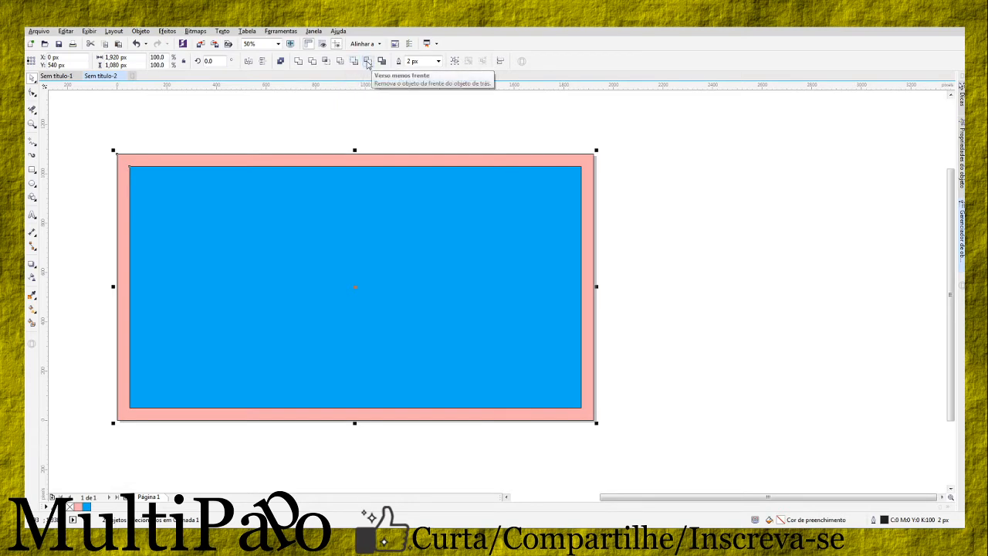
left_click(369, 65)
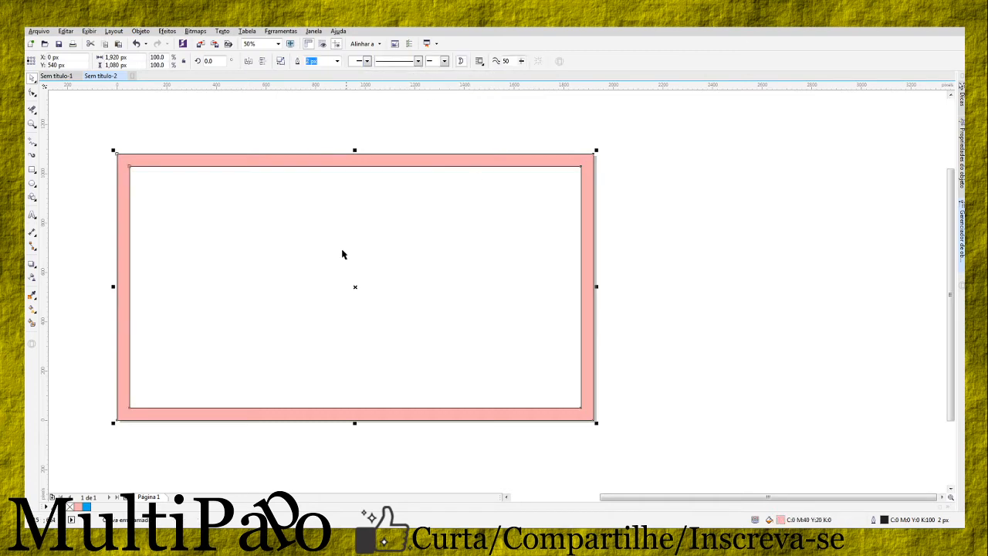
- Try several palette fill colours on the hollow frame, including yellow, and finish with blue (C100 M0 Y0 K0)
scroll(848, 240, "down", 1)
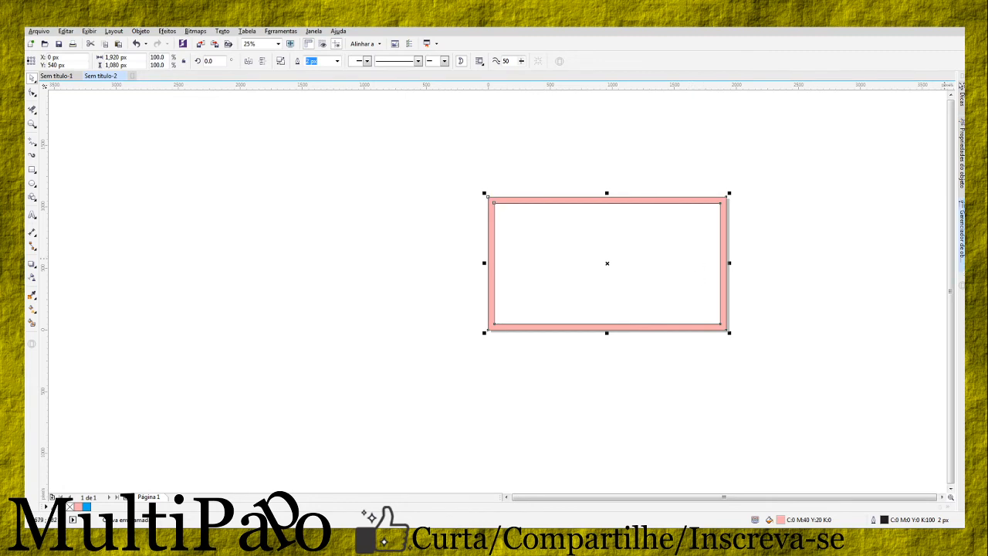
left_click(972, 249)
left_click(971, 241)
left_click(972, 232)
left_click(972, 215)
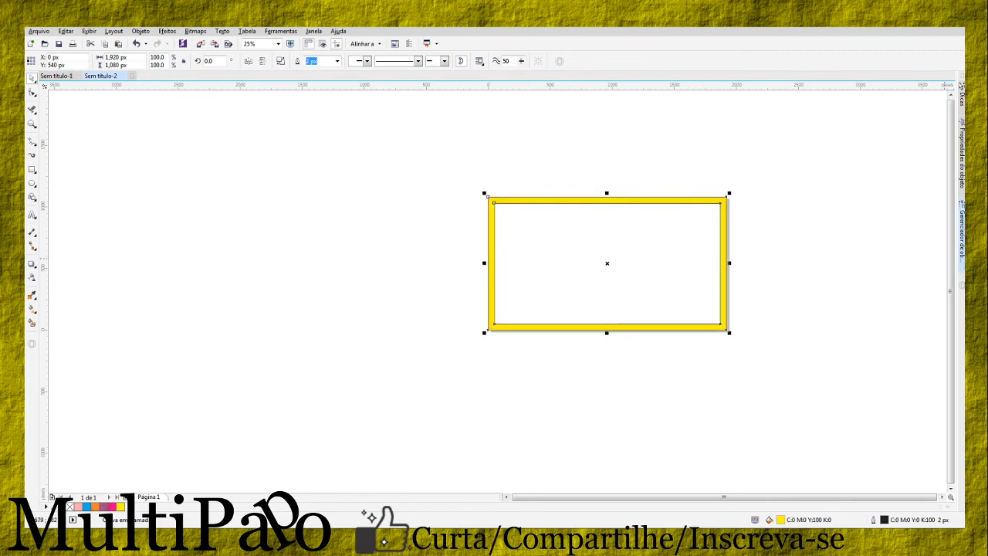
left_click(972, 207)
left_click(972, 189)
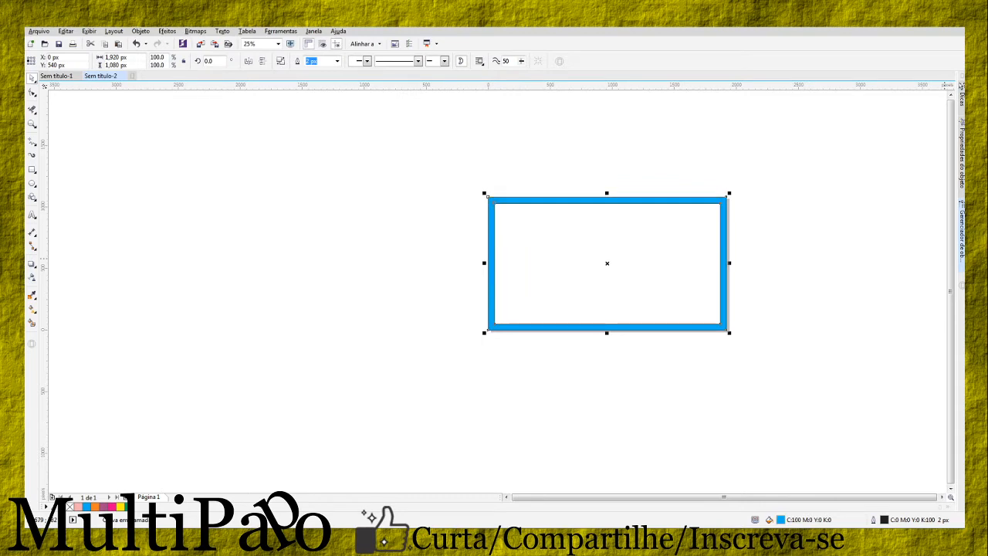
- Change the hollow frame's fill colour to pink (C0 M40 Y20 K0)
left_click(971, 181)
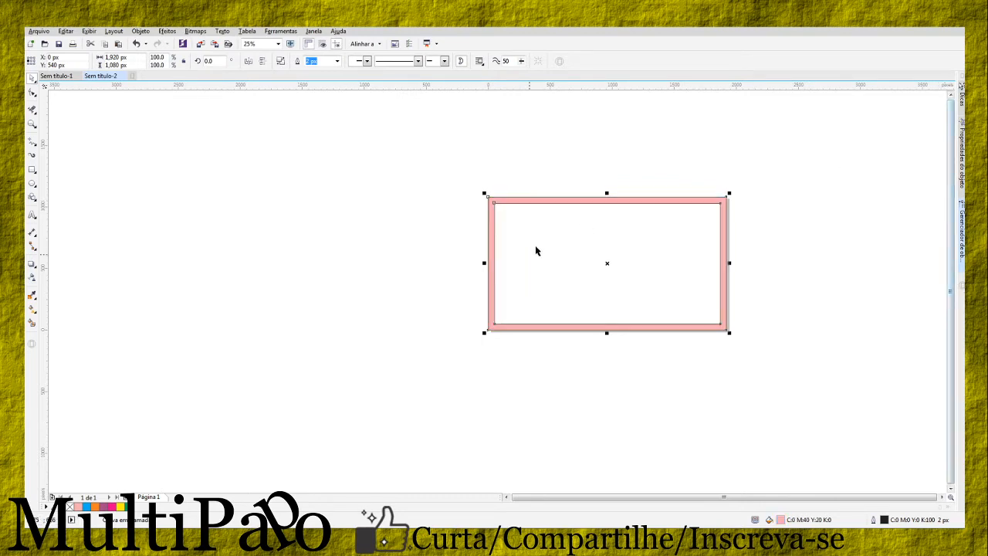
scroll(511, 302, "up", 1)
scroll(414, 376, "down", 2)
scroll(440, 335, "up", 2)
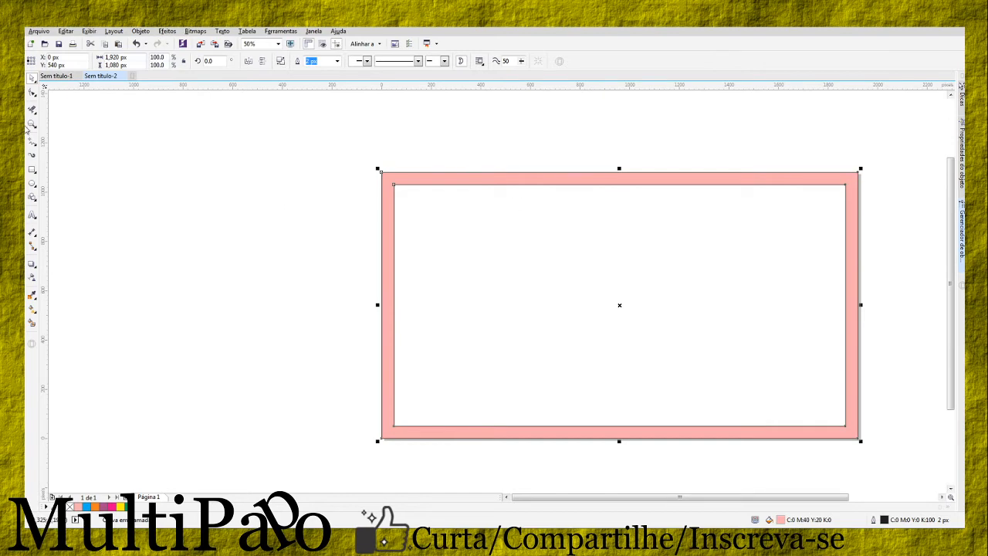
- Draw an ellipse about 690 × 338 px outside the page and a rectangle about 1,006 × 212 px covering its upper half
left_click(32, 183)
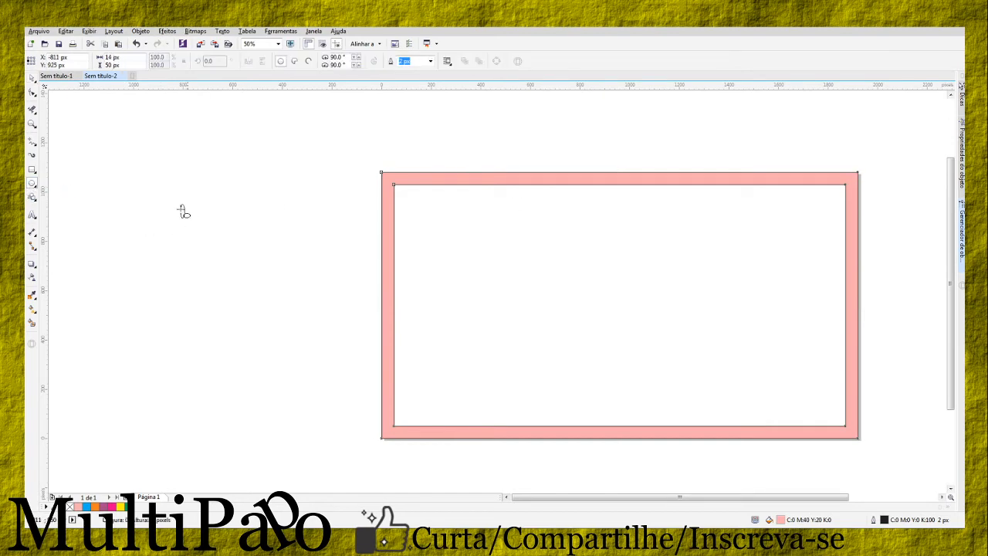
left_click_drag(182, 205, 355, 291)
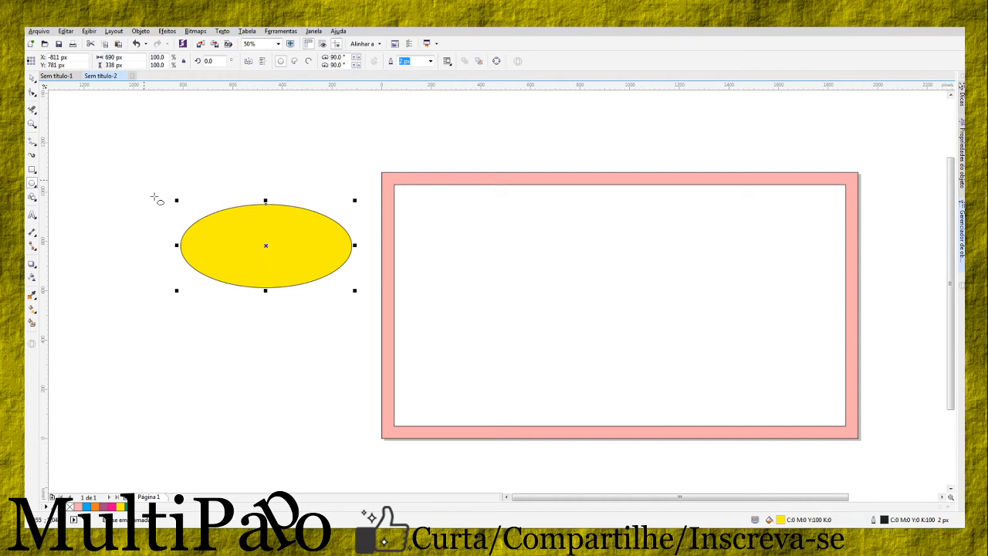
left_click(31, 183)
left_click(32, 169)
mouse_move(120, 199)
left_mouse_down()
mouse_move(185, 250)
mouse_move(342, 232)
mouse_move(370, 250)
left_mouse_up()
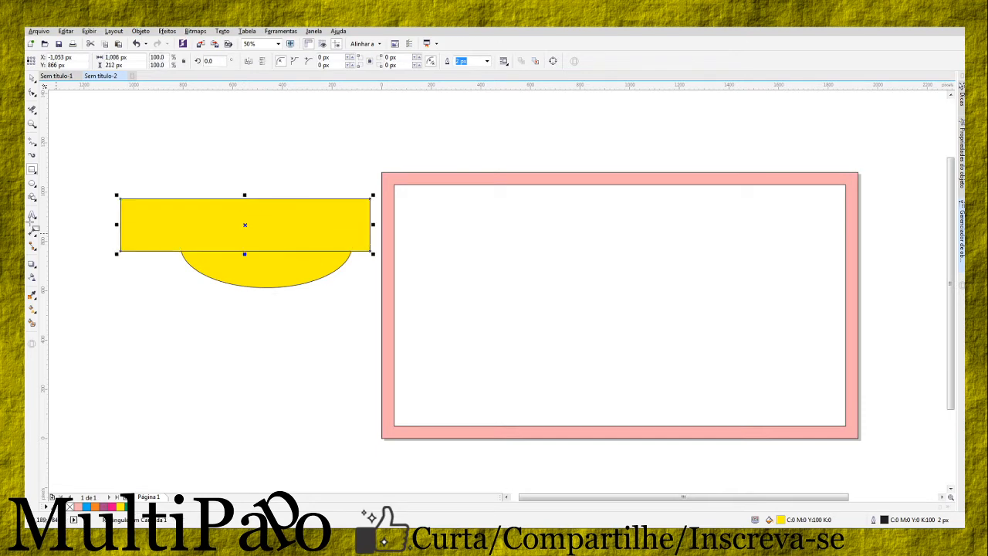
- Remove the rectangle and the ellipse's covered upper part with the Virtual Segment Delete tool, leaving a flat-topped lower arc
left_click(33, 111)
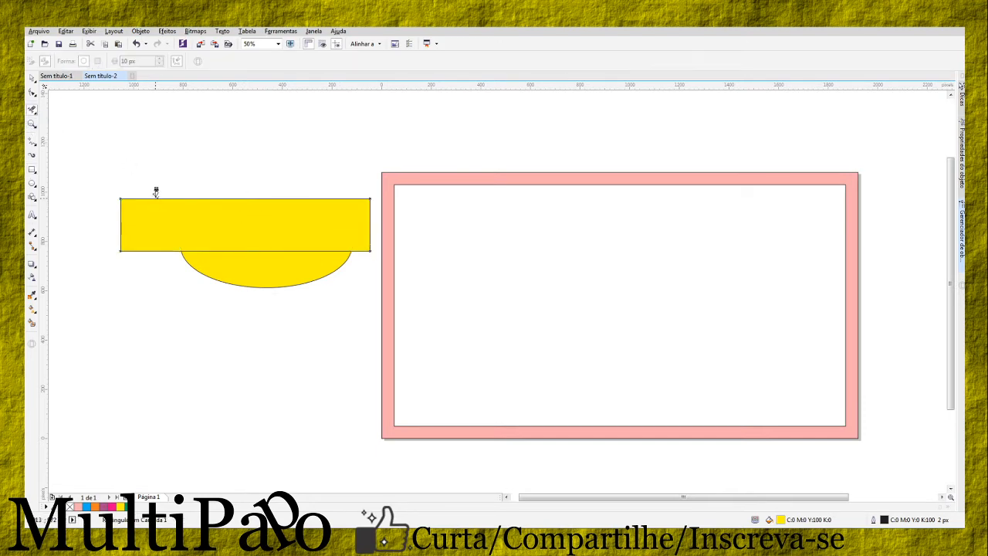
key("Delete")
left_click_drag(231, 237, 234, 204)
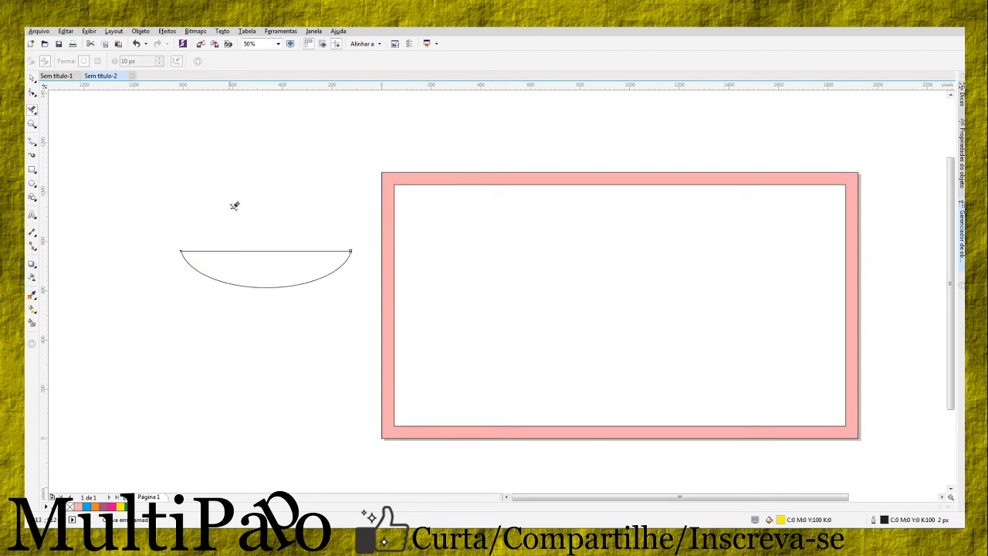
left_click(31, 78)
left_click(196, 302)
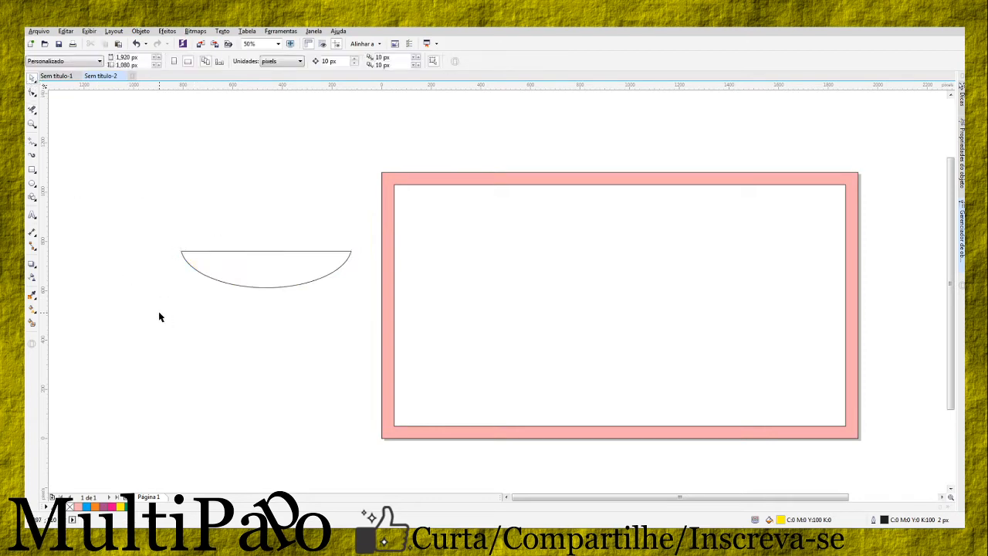
- Try to weld the flat top line and the lower arc into one closed shape
left_click_drag(159, 311, 369, 222)
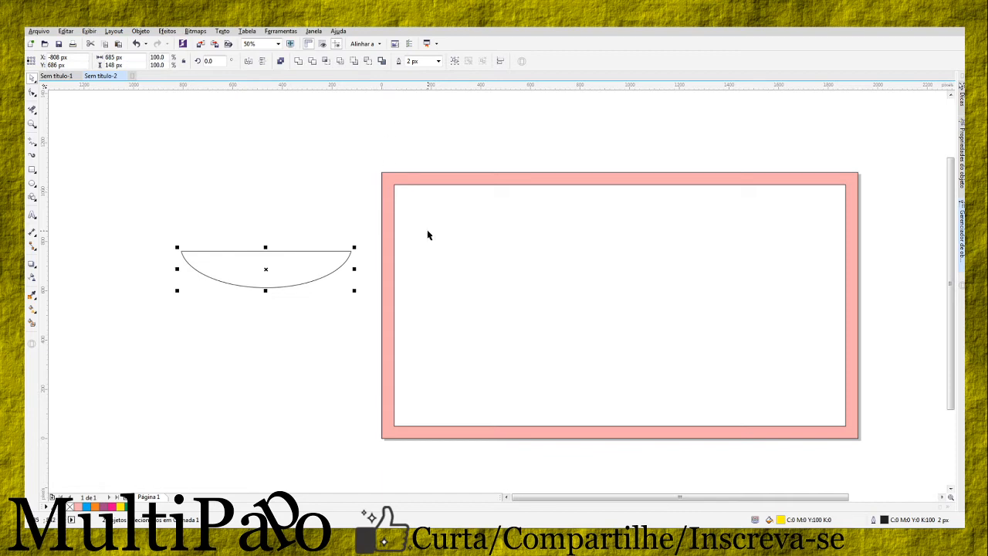
left_click(299, 62)
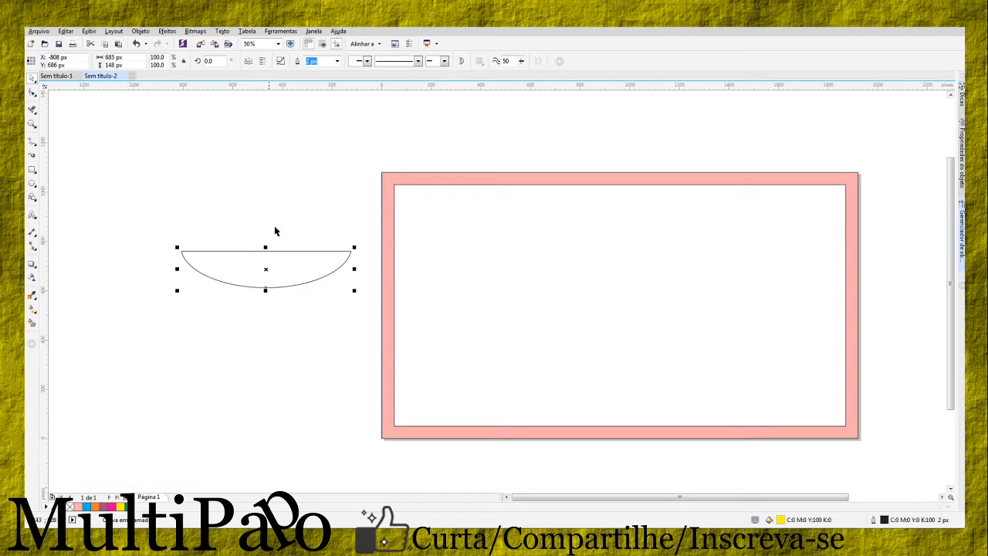
left_click(308, 218)
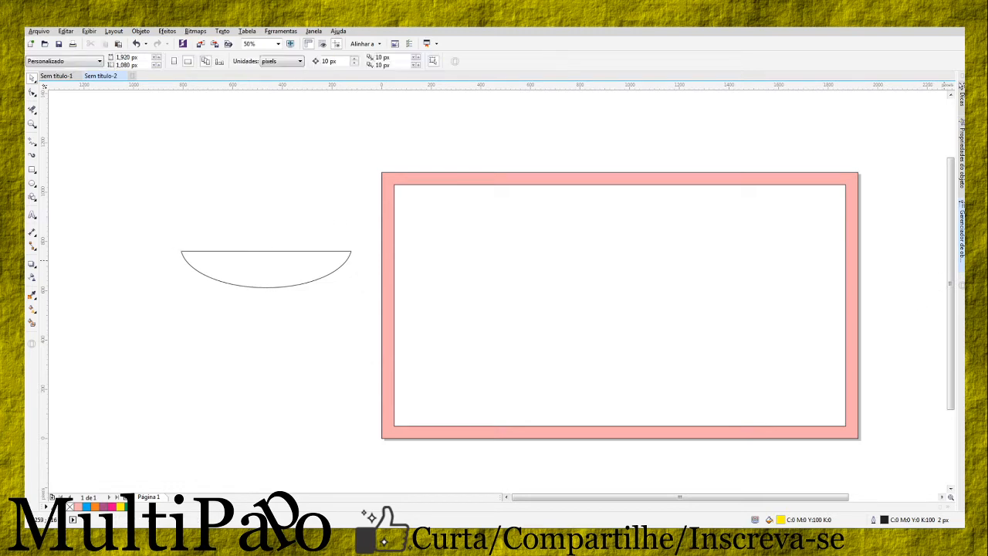
- Try to apply a palette fill to the welded half-ellipse, and undo back to the separate line and arc
left_click(971, 264)
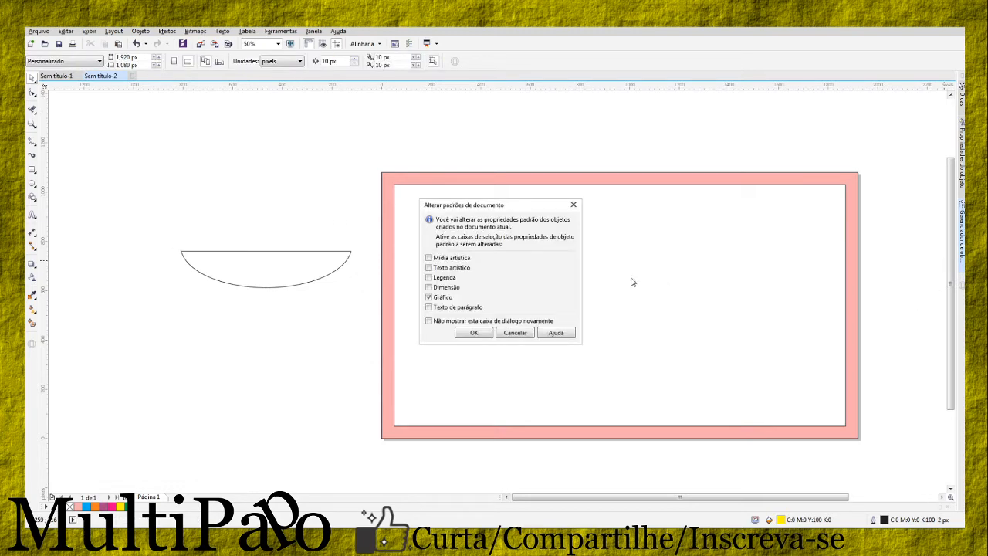
left_click(572, 204)
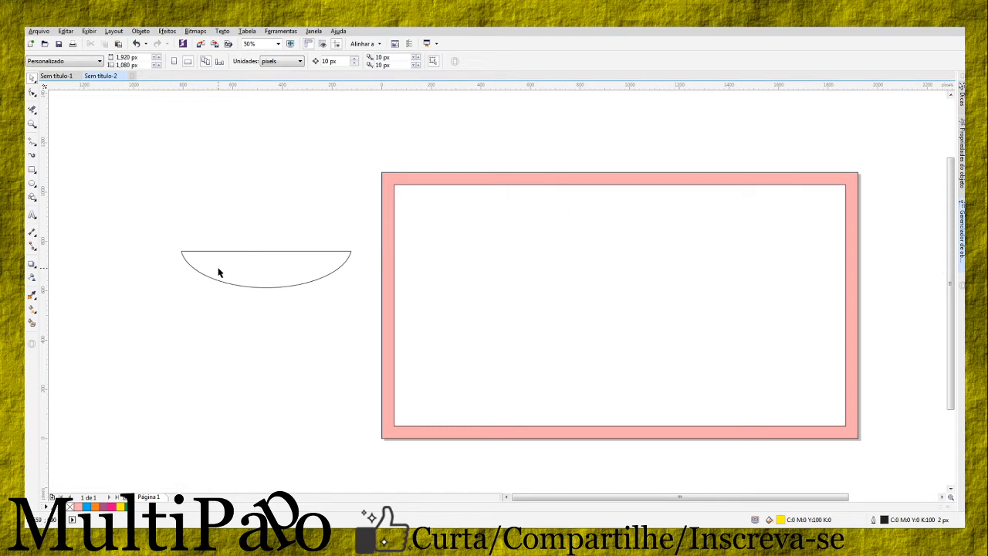
left_click(219, 272)
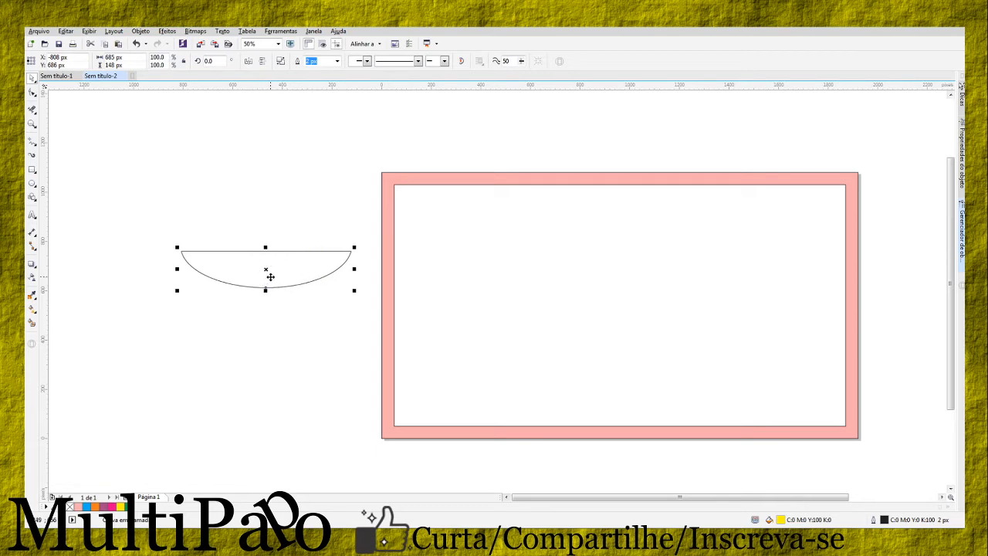
left_click(970, 254)
left_click(971, 255)
key("ctrl+z")
key("ctrl+z")
key("ctrl+z")
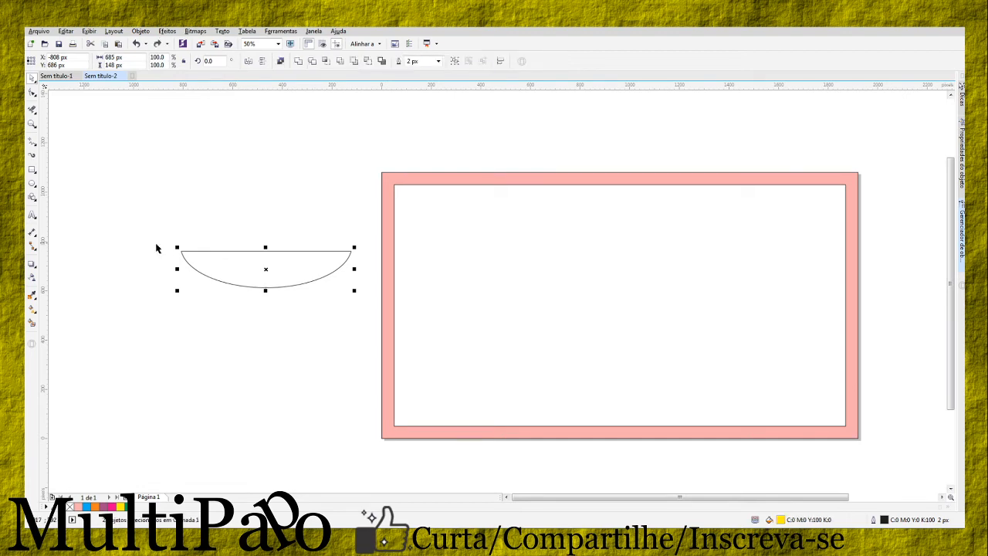
- Create a boundary shape from the selected line and arc, and move the filled copy above the original outline
left_click_drag(131, 232, 376, 302)
left_click(382, 61)
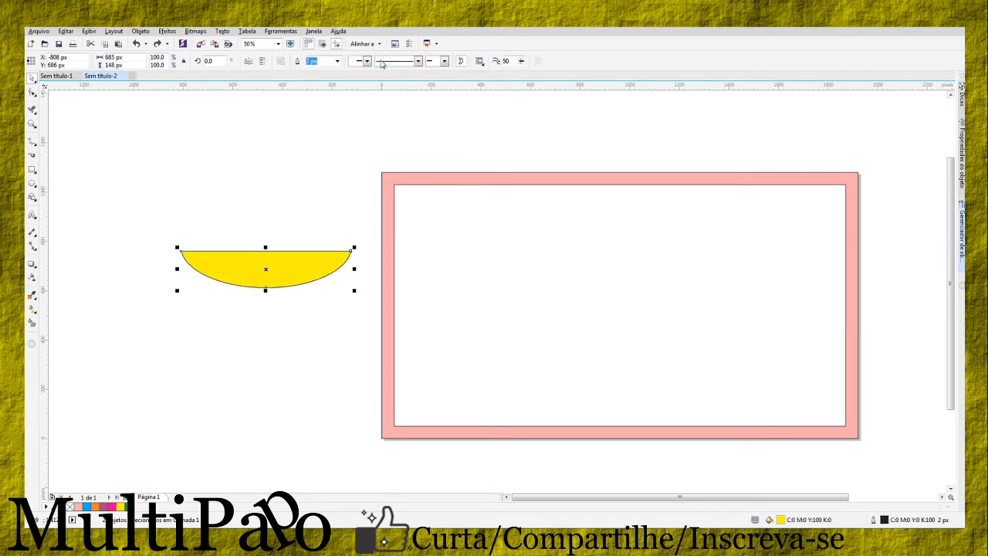
left_click_drag(269, 270, 281, 182)
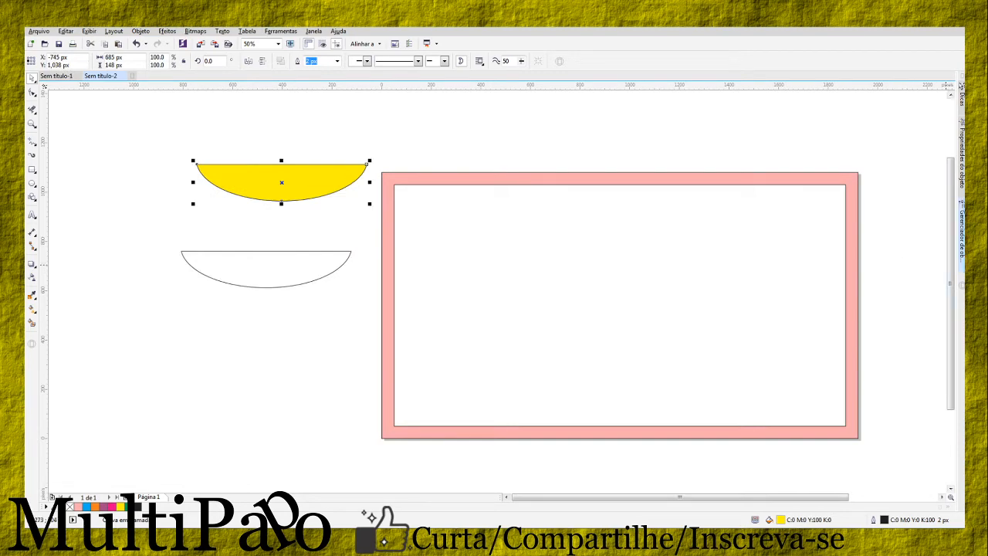
- Fill the new half-ellipse orange (C0 M60 Y100 K0) and place it near the middle of the frame's upper bar, slightly overlapping it
left_click(974, 262)
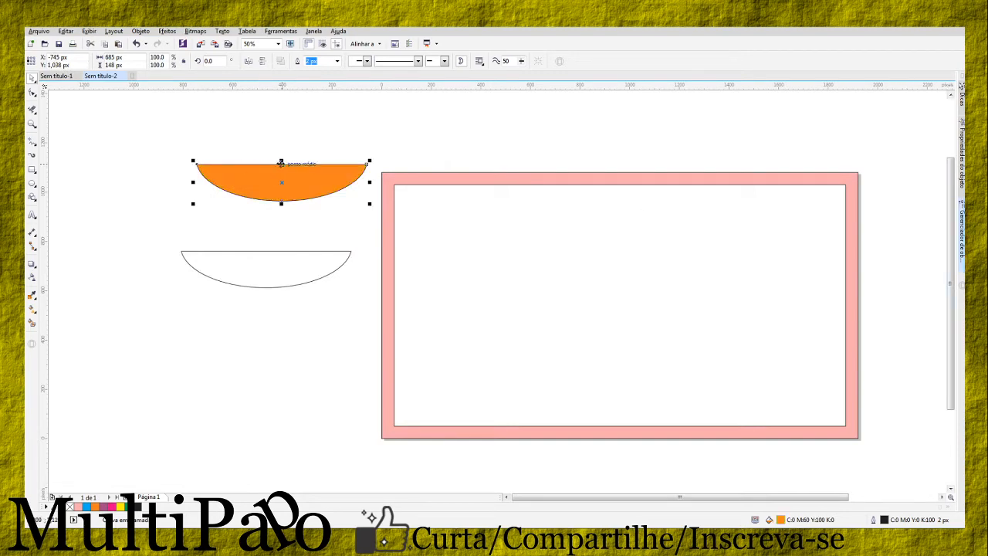
left_click_drag(280, 163, 619, 199)
scroll(631, 186, "up", 3)
scroll(623, 203, "down", 3)
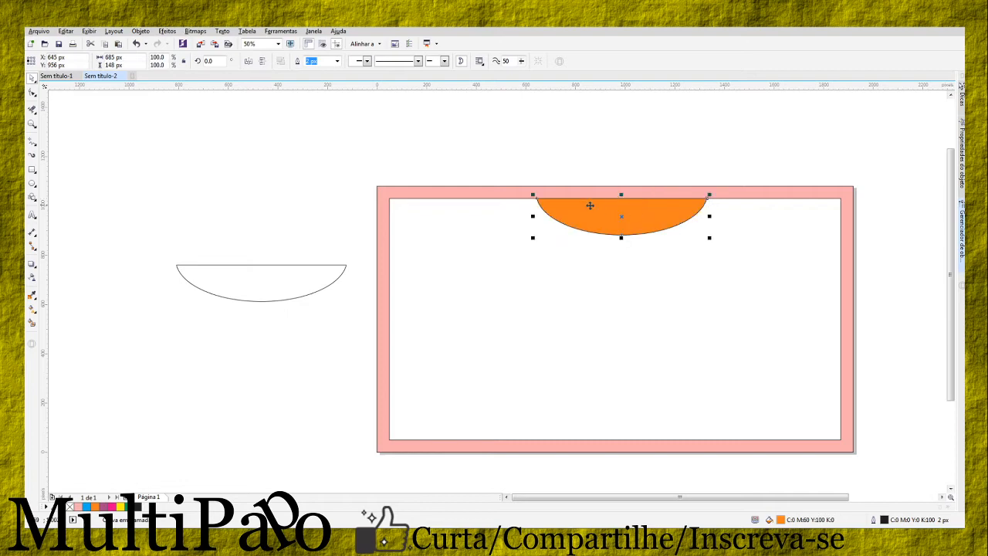
scroll(590, 205, "up", 2)
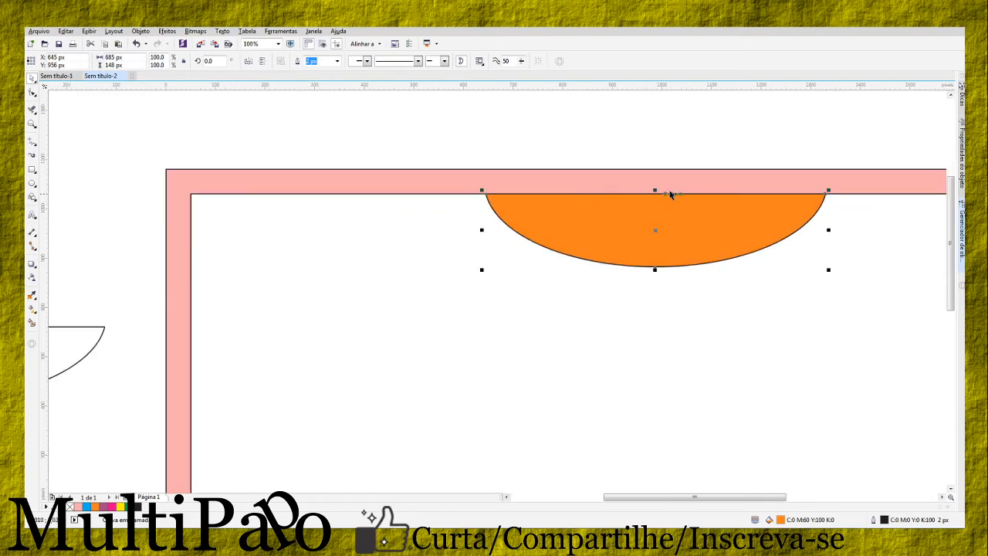
mouse_move(651, 227)
left_mouse_down()
mouse_move(648, 253)
mouse_move(652, 223)
left_mouse_up()
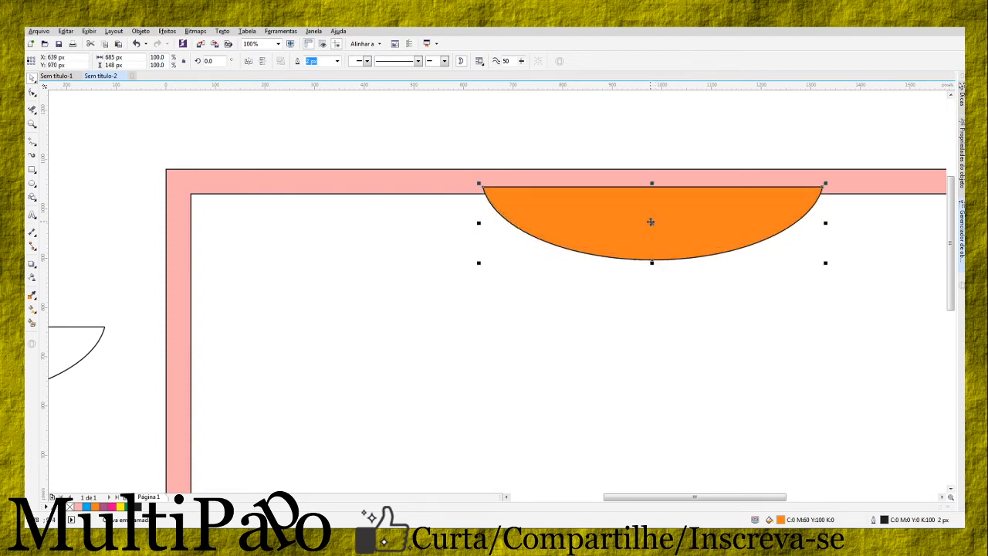
- Select the pink frame together with the orange half-ellipse and weld them into one pink shape
scroll(771, 185, "down", 3)
scroll(430, 276, "down", 2)
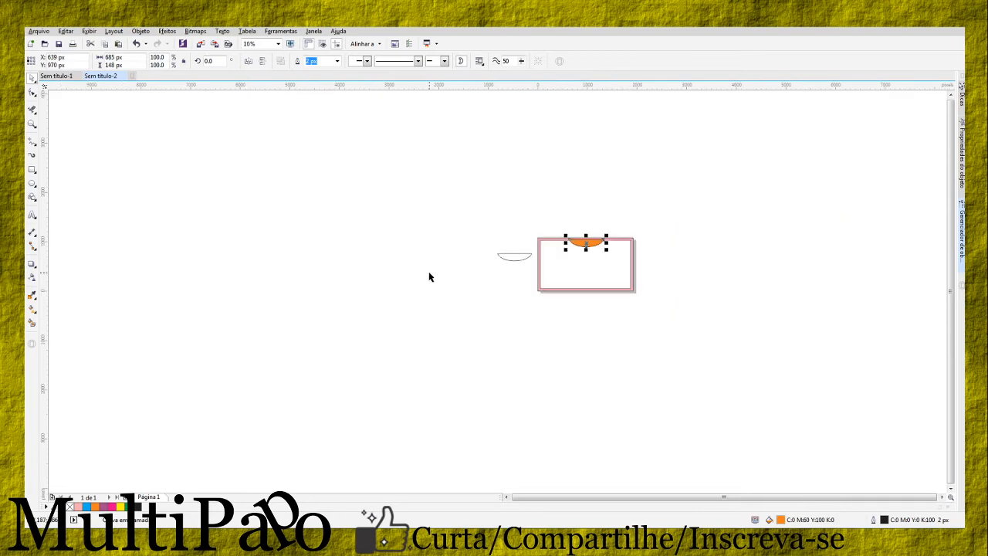
scroll(463, 212, "up", 2)
scroll(733, 264, "up", 2)
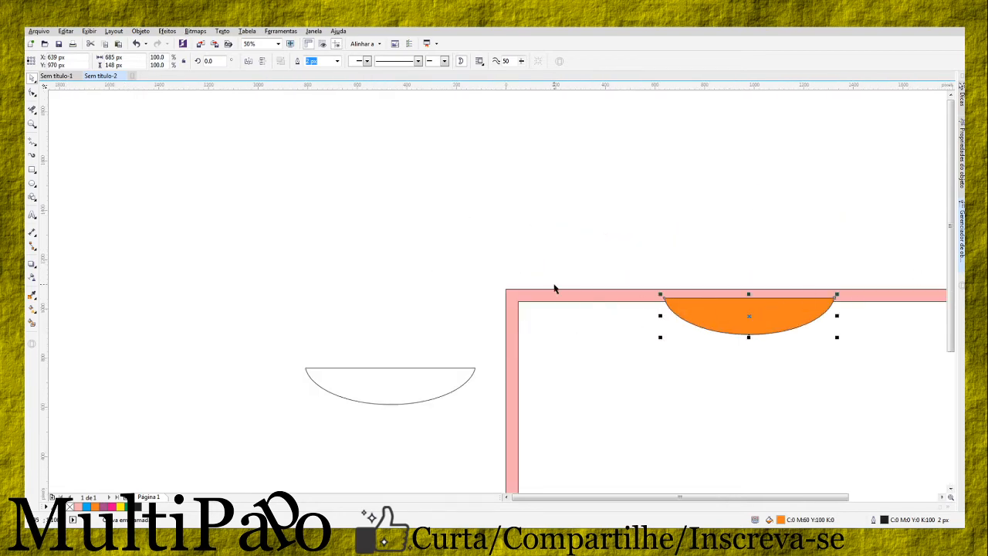
left_click(577, 297)
scroll(587, 282, "down", 2)
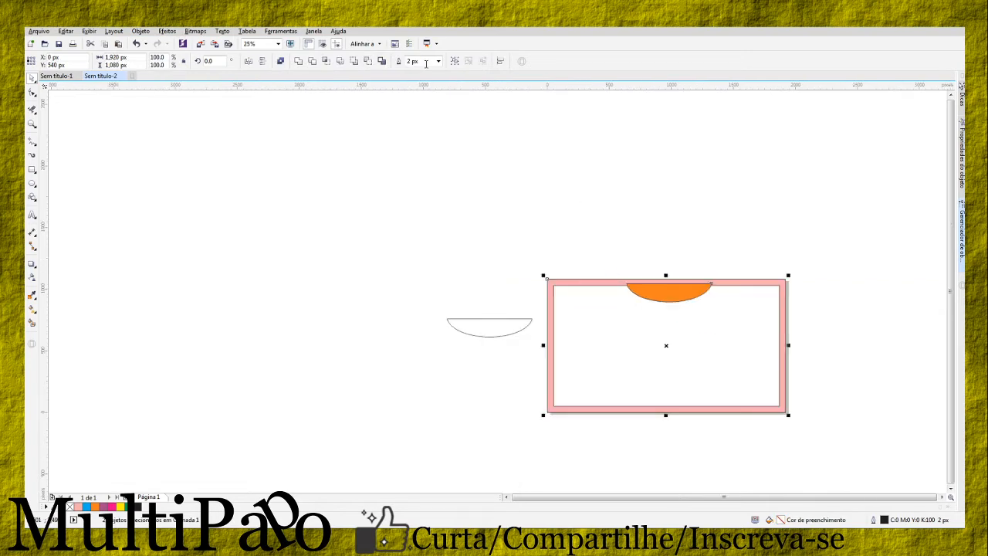
left_click(302, 64)
left_click(638, 209)
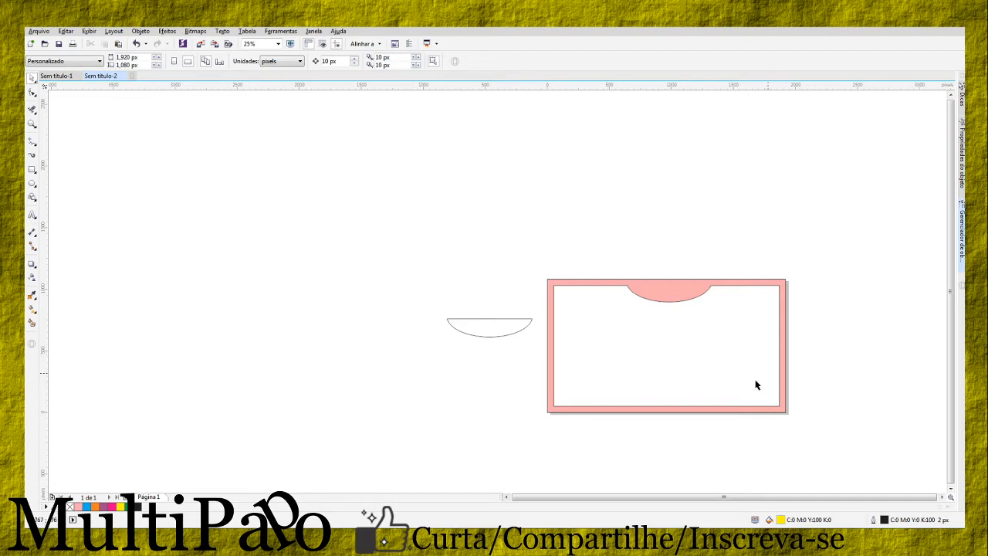
left_click(552, 358)
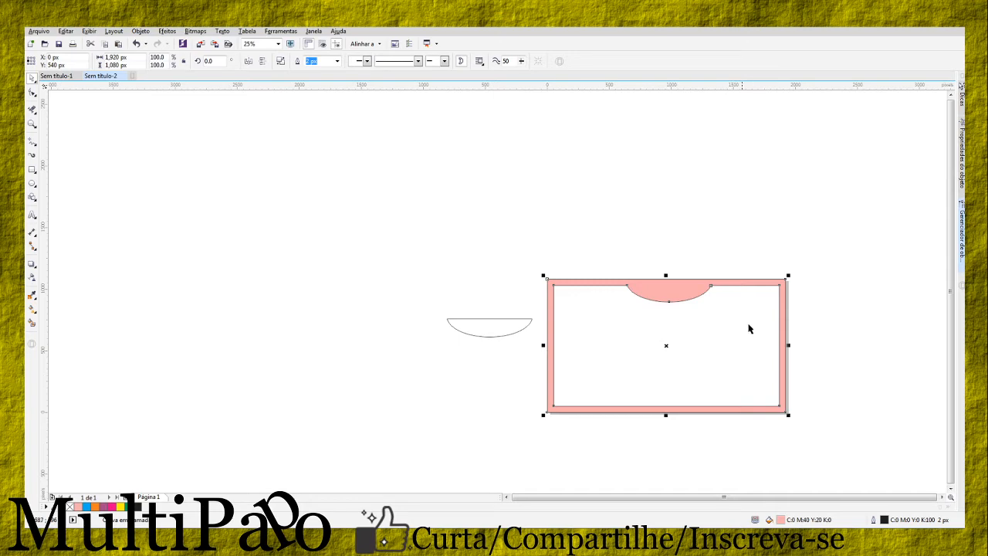
left_click(778, 240)
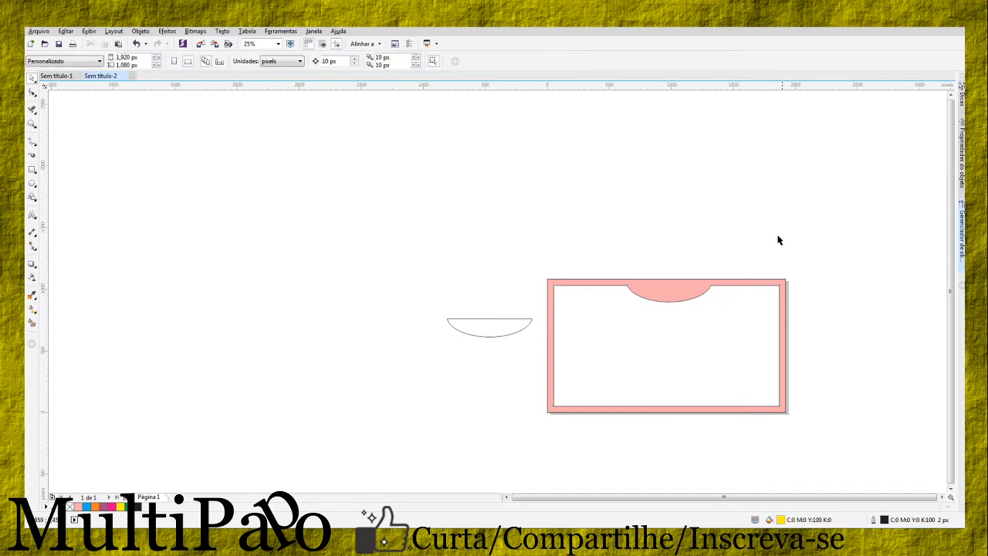
- Draw a wide heart basic shape about 331 × 76 px inside the rounded bulge of the frame's upper bar
scroll(564, 311, "up", 2)
scroll(548, 293, "down", 1)
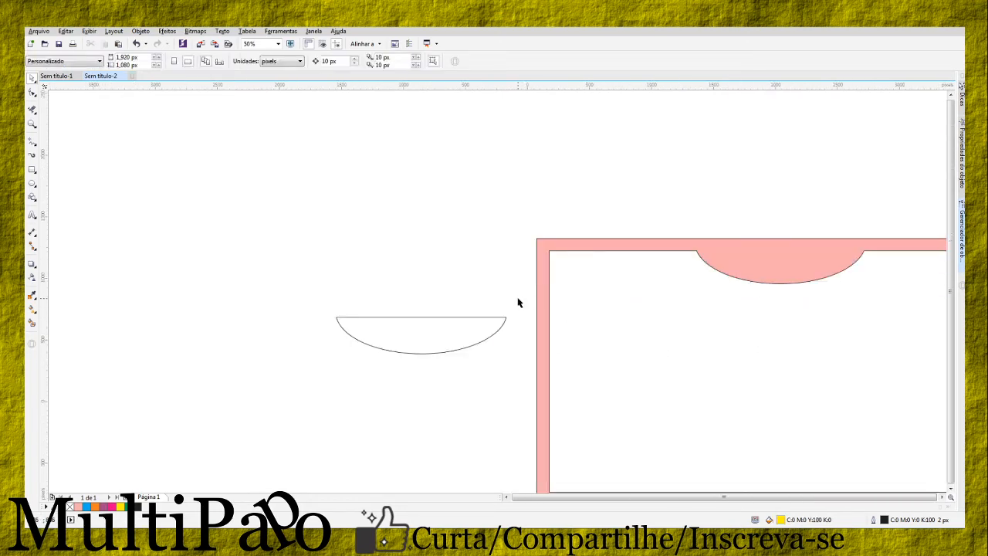
scroll(519, 303, "down", 1)
scroll(685, 306, "up", 1)
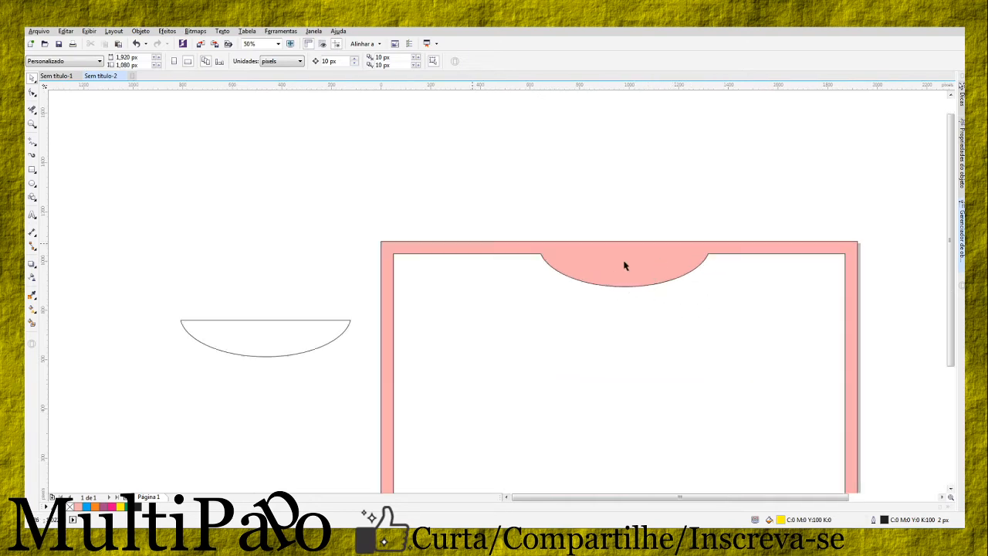
left_click(34, 201)
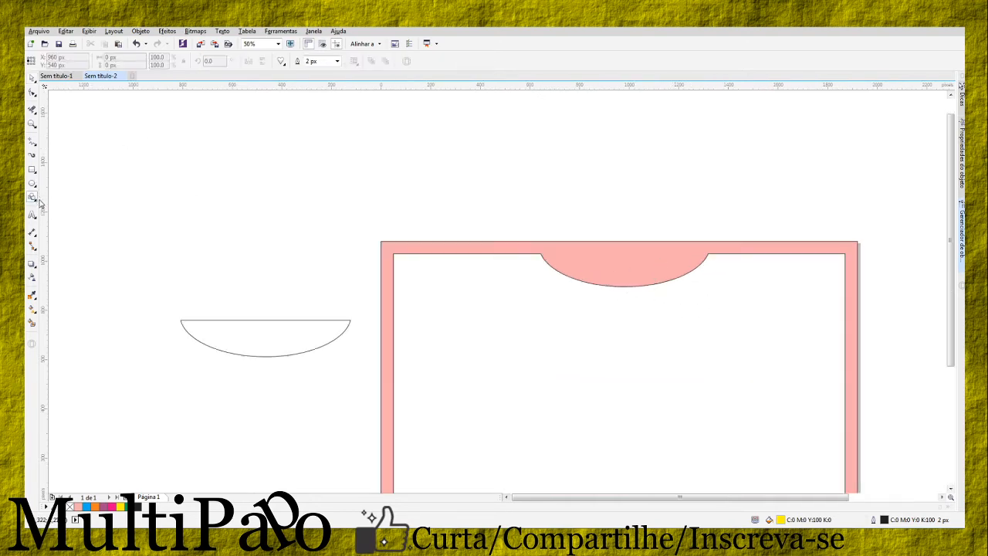
left_click(280, 63)
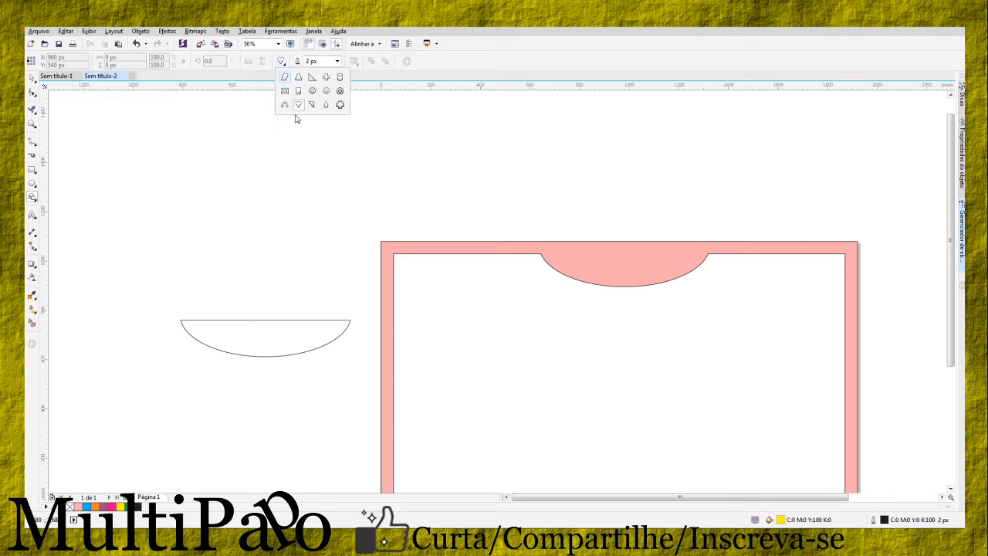
left_click(354, 128)
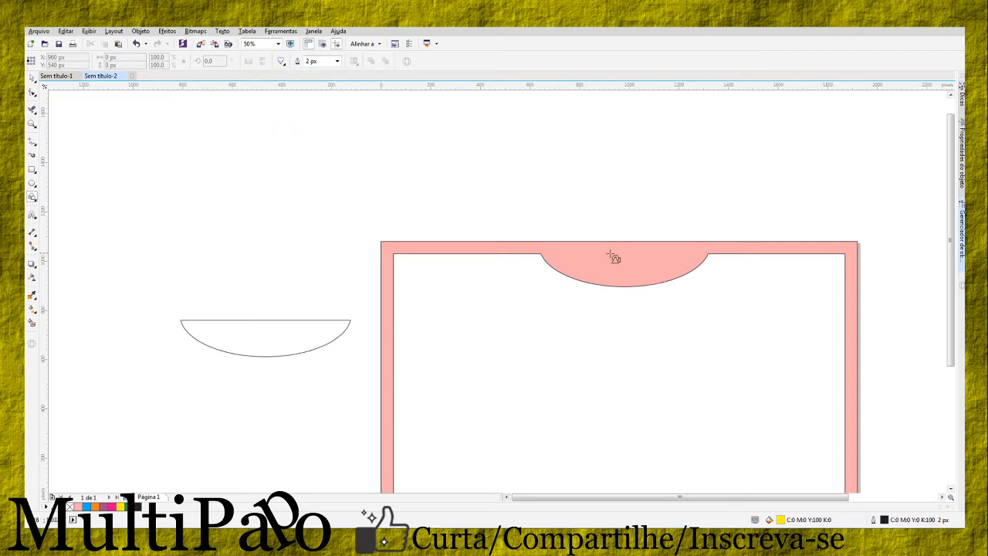
left_click_drag(607, 253, 627, 265)
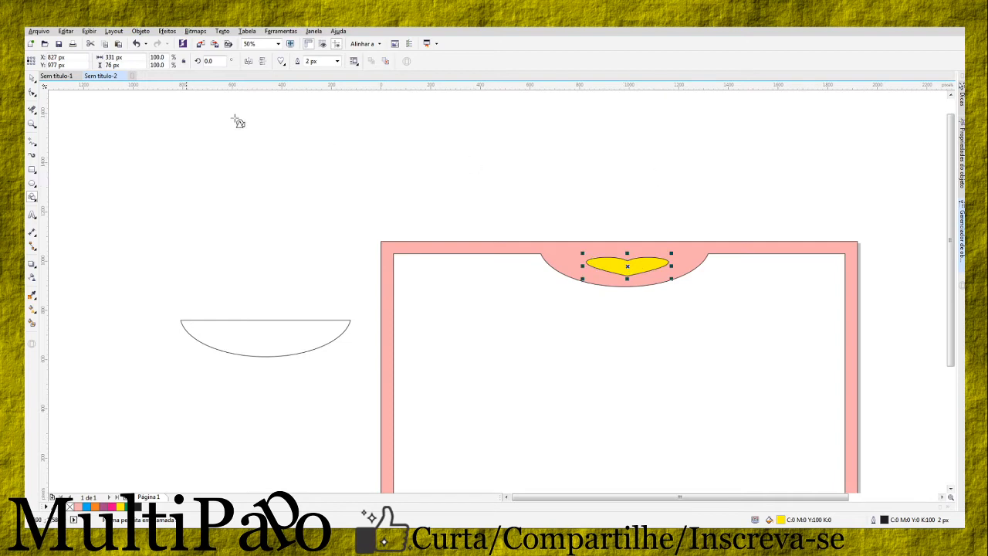
- Cut the yellow heart out of the pink frame, leaving a heart-shaped hole in the upper bar's rounded bulge
left_click(32, 79)
left_click(538, 213)
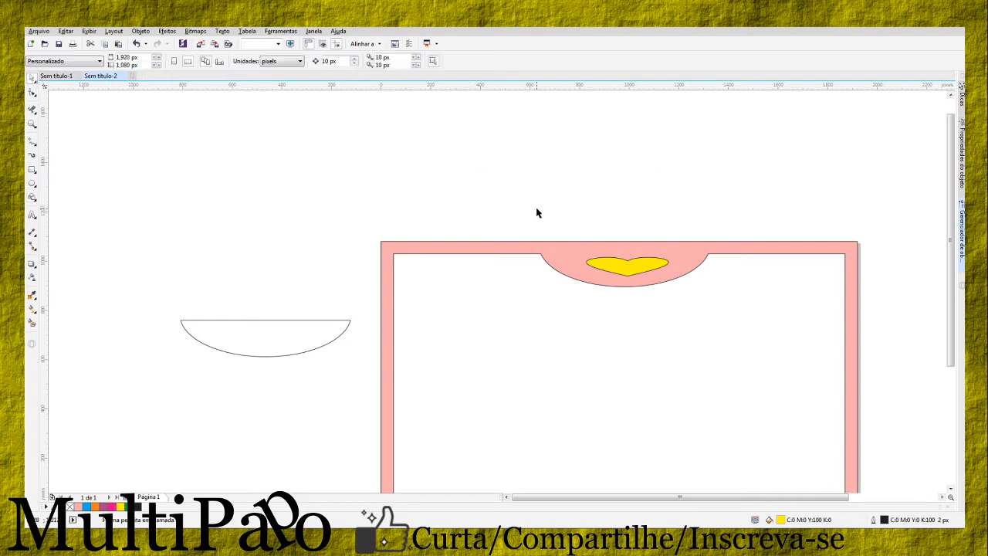
left_click(559, 268)
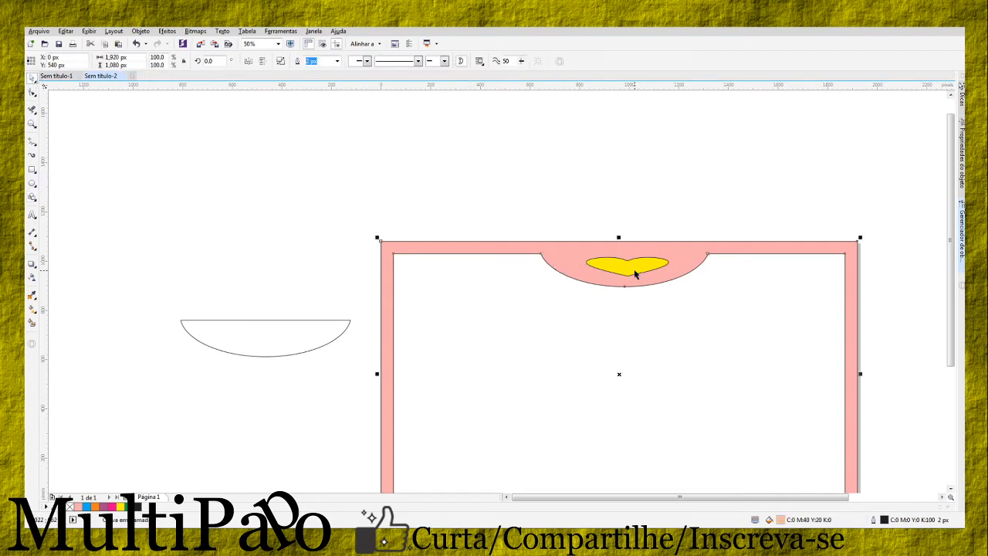
left_click(674, 239)
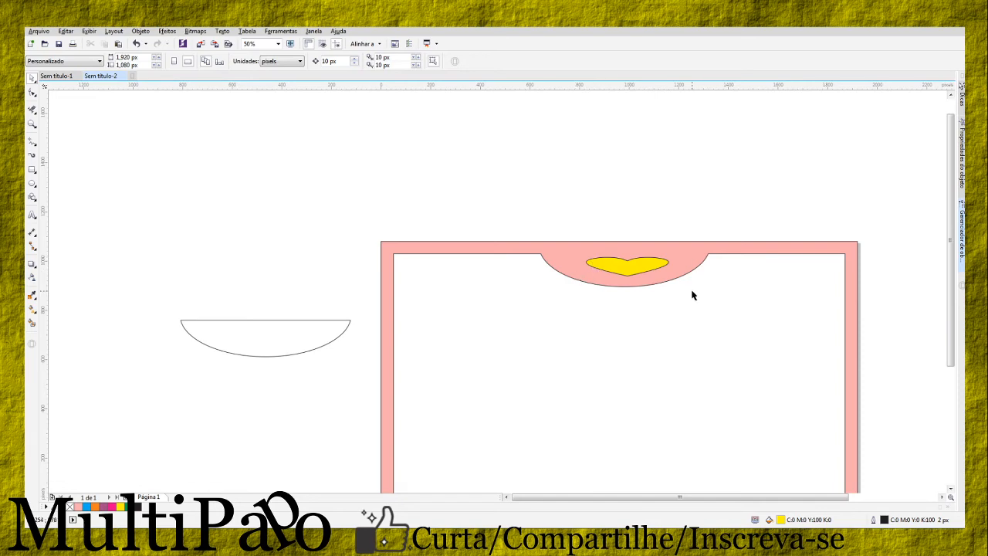
left_click(636, 250)
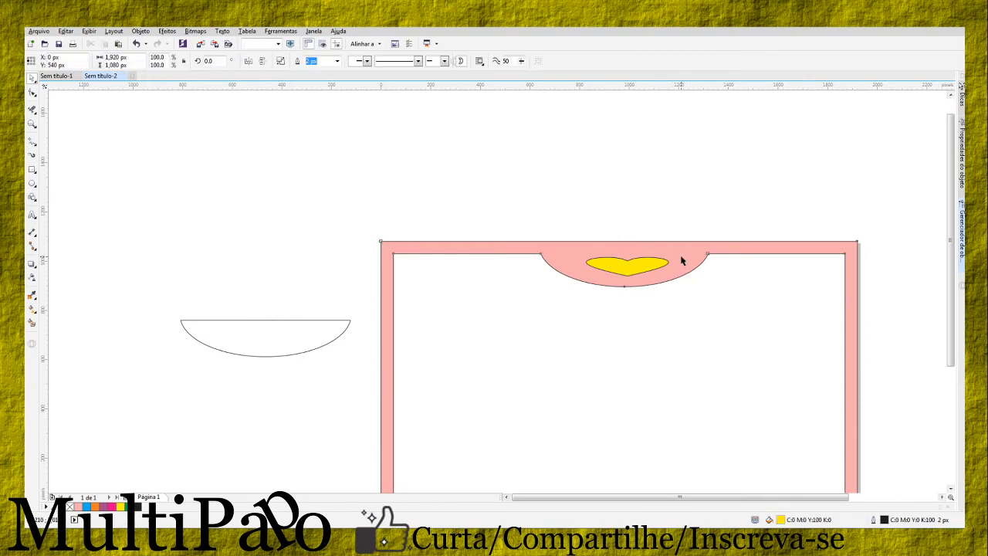
left_click(638, 266, "shift")
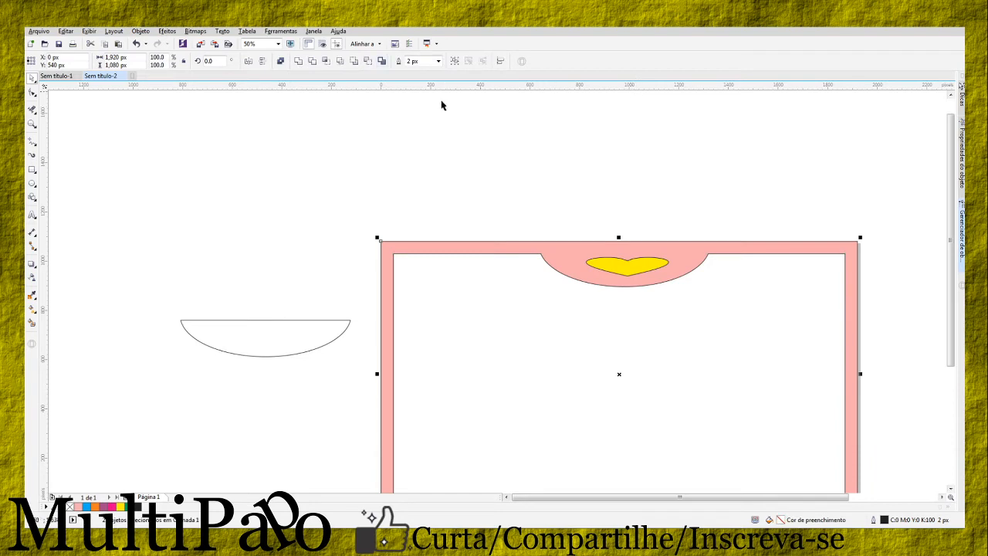
left_click(368, 63)
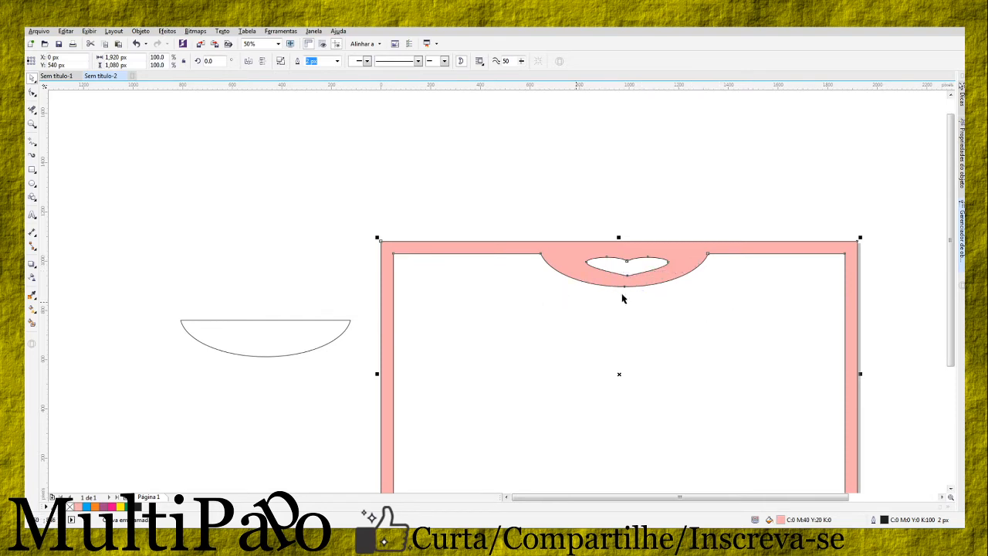
- Add the artistic text "YOUTUBE CHANNEL" in the Algerian font inside the frame
scroll(698, 312, "down", 2)
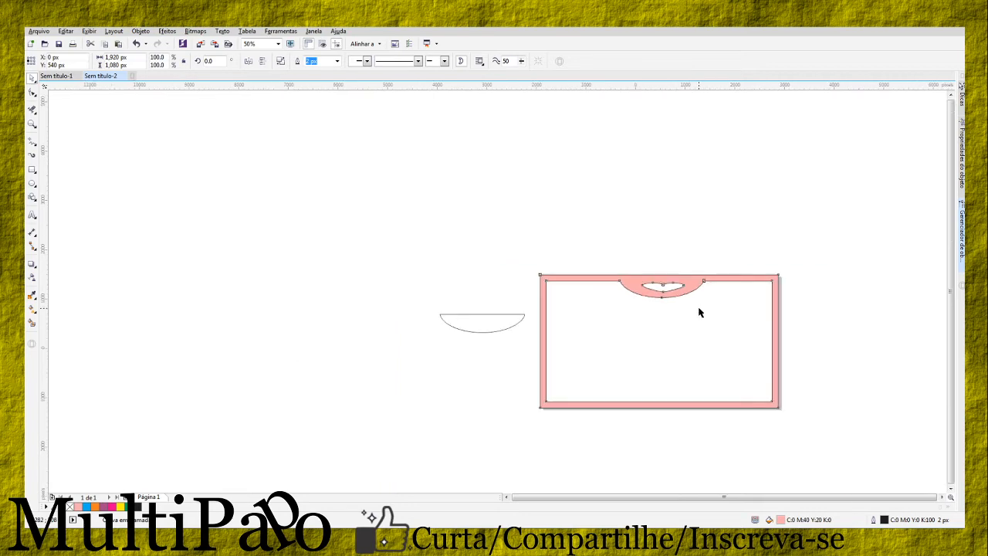
scroll(701, 312, "up", 1)
scroll(661, 288, "up", 2)
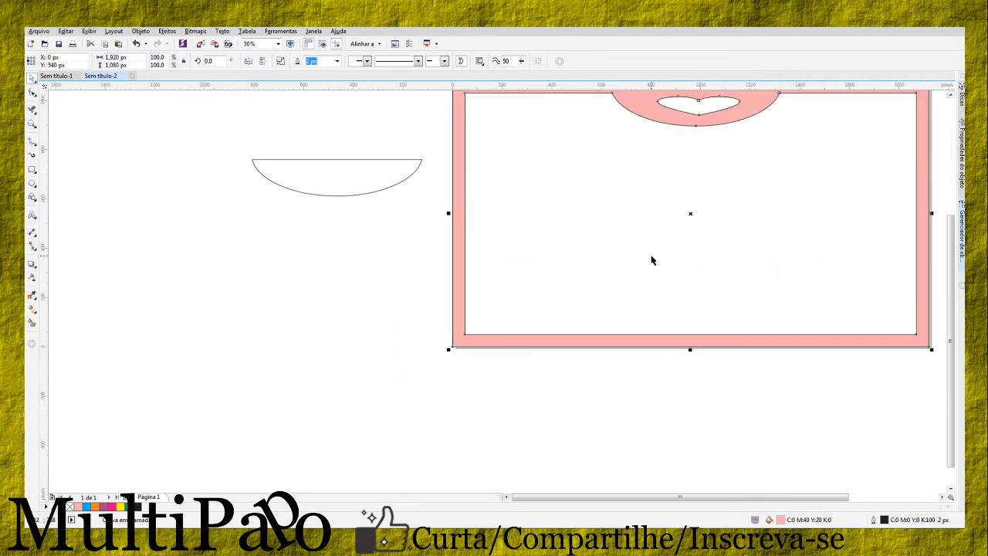
scroll(650, 260, "down", 2)
scroll(651, 226, "up", 1)
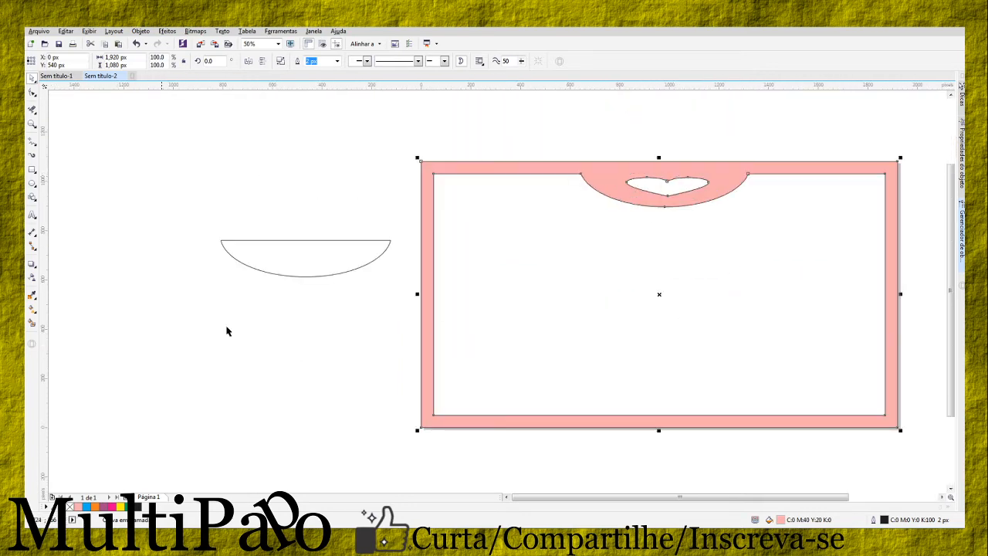
left_click(32, 214)
left_click(539, 280)
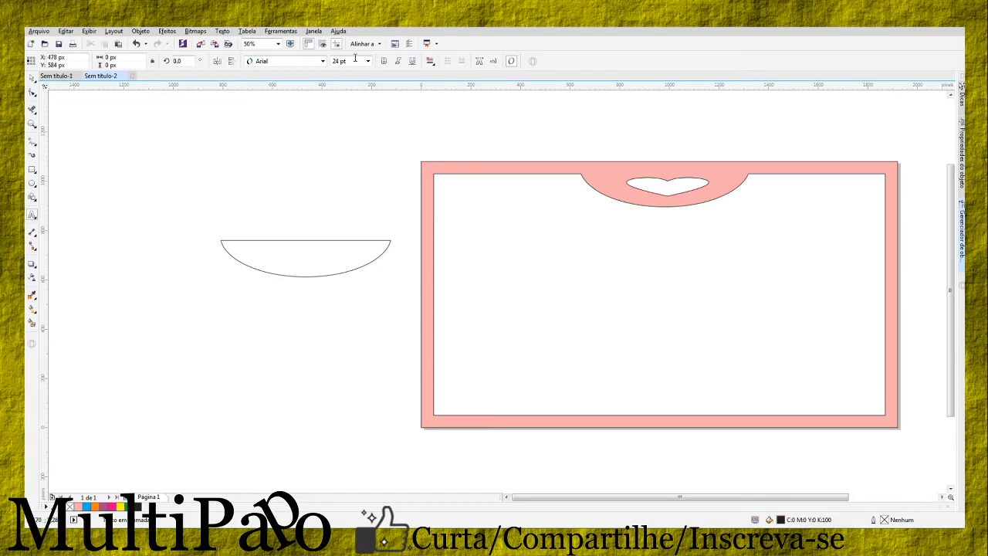
left_click(323, 61)
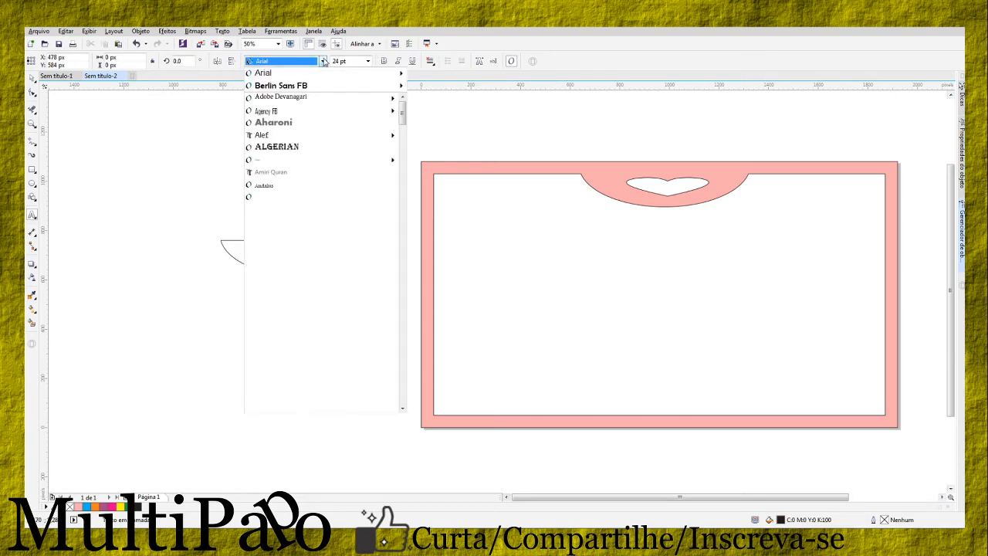
left_click(286, 147)
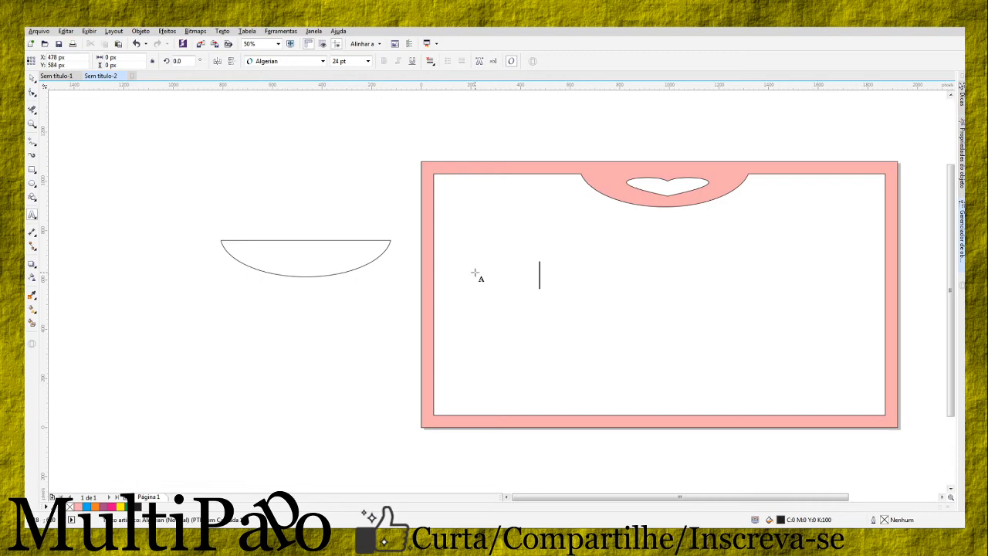
type("YOUTU")
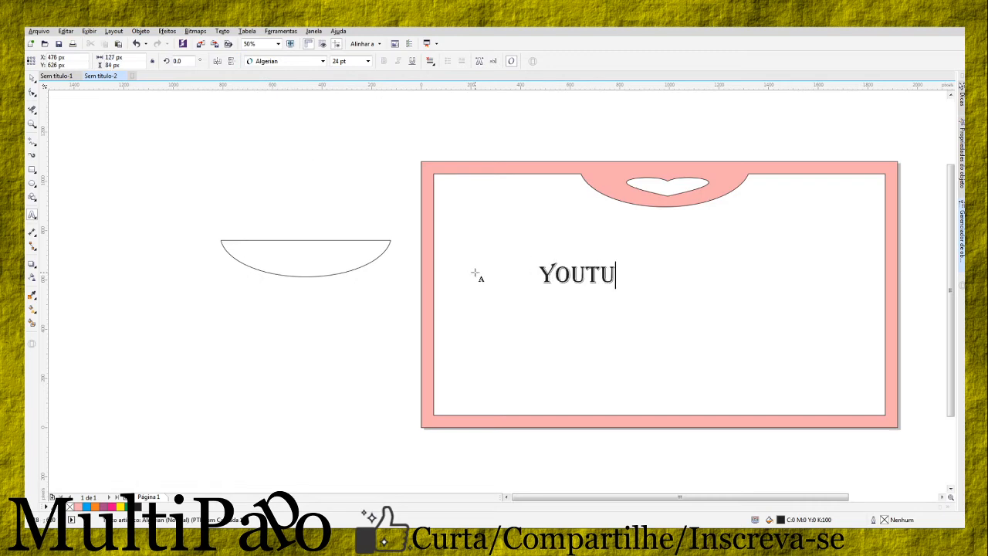
type("BE CH")
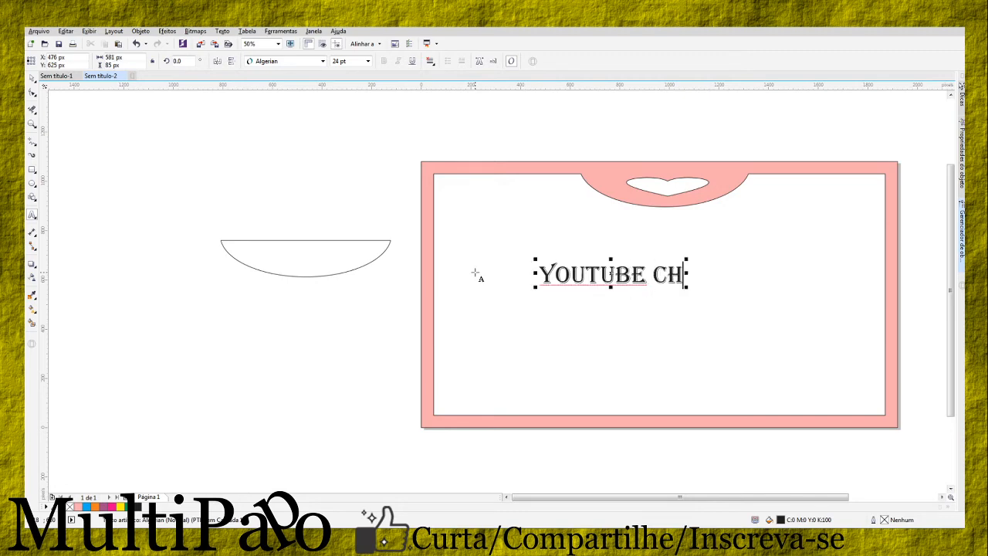
type("ANNEL")
key("Escape")
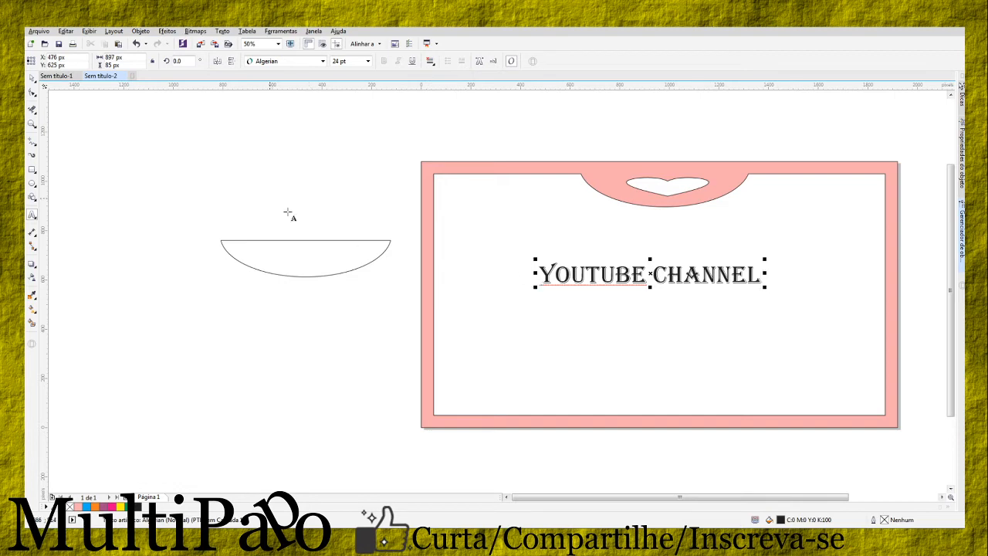
- Move the YOUTUBE CHANNEL text to the frame's lower-left corner so it overlaps the lower bar, at X 89 px, Y 71 px
key("ctrl+space")
left_click_drag(539, 285, 453, 412)
scroll(437, 413, "up", 2)
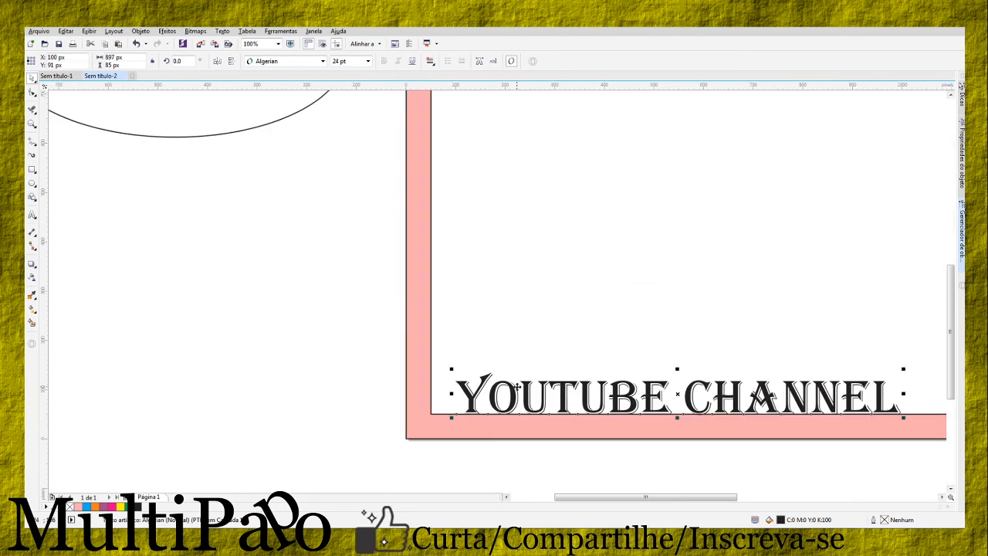
scroll(517, 386, "up", 2)
scroll(530, 408, "down", 2)
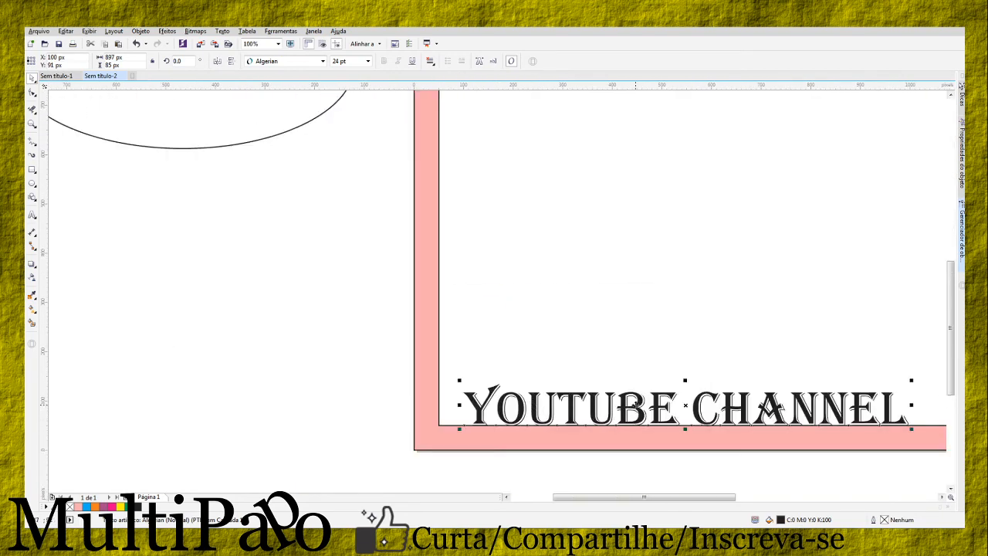
key("Down")
key("Down")
key("Down")
key("Down")
key("Down")
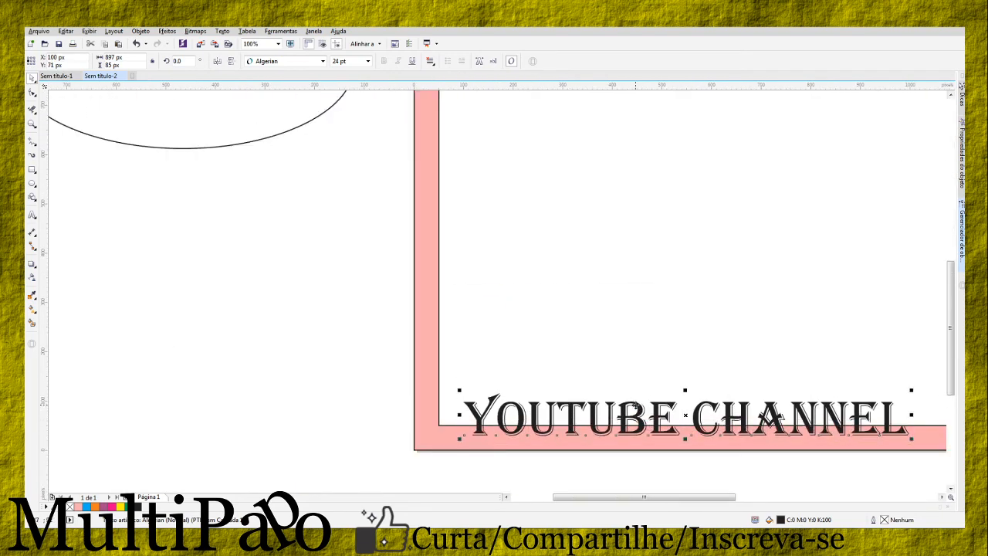
key("Up")
key("Up")
key("Left")
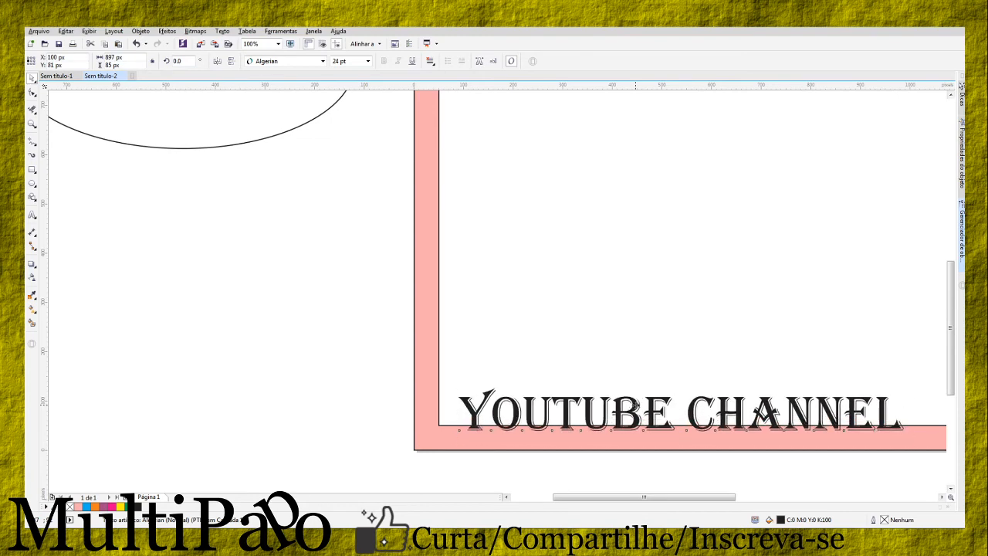
key("Down")
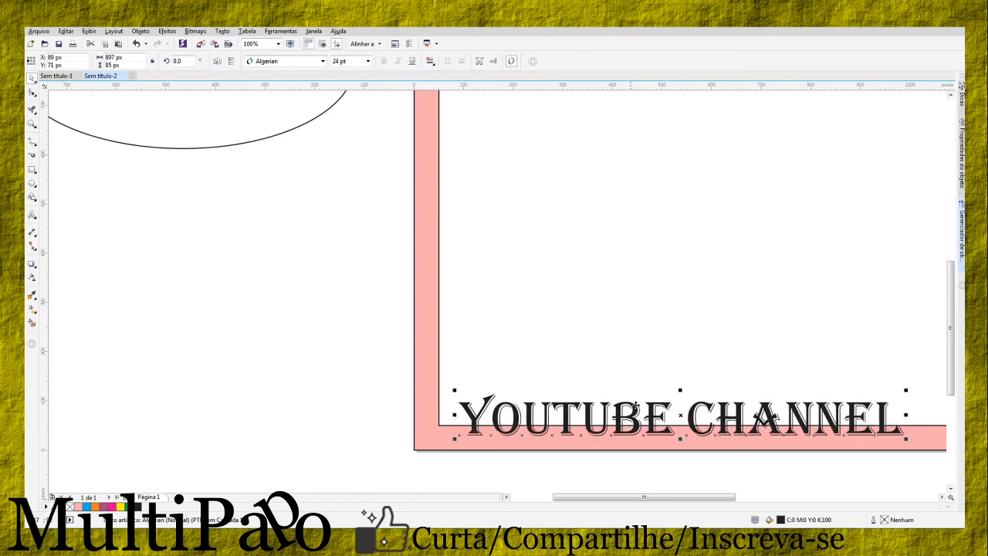
- Send the YOUTUBE CHANNEL text back one level in the stacking order and bring it forward one level again
right_click(574, 405)
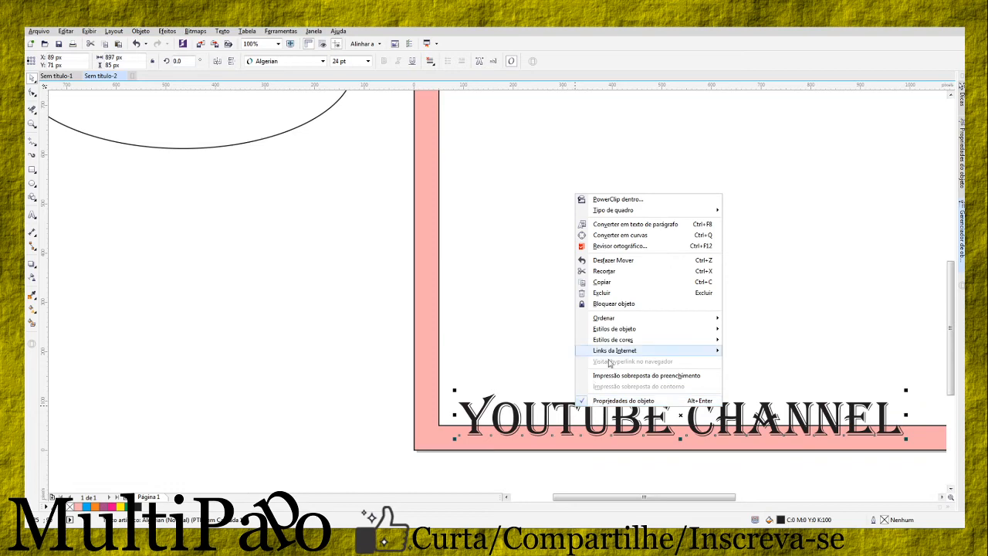
mouse_move(637, 321)
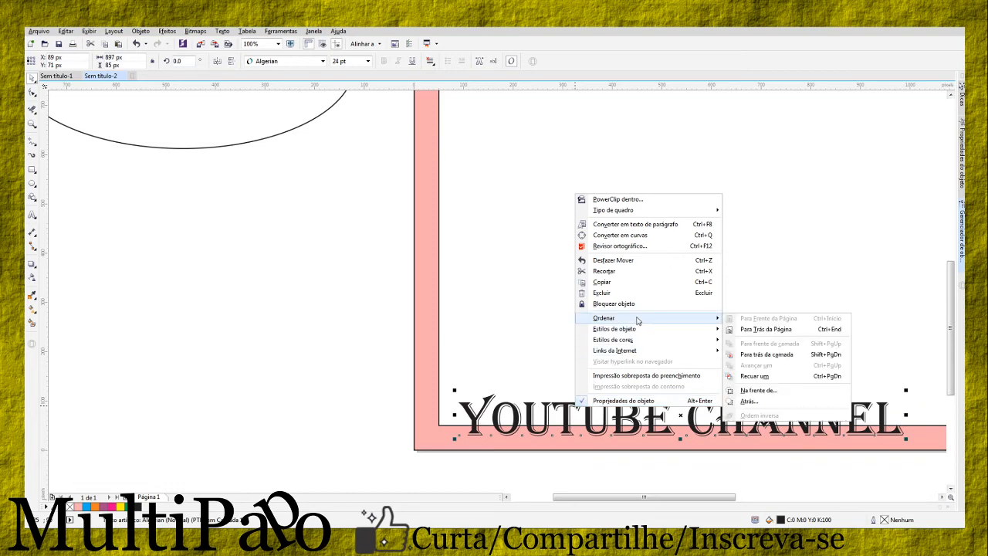
left_click(761, 377)
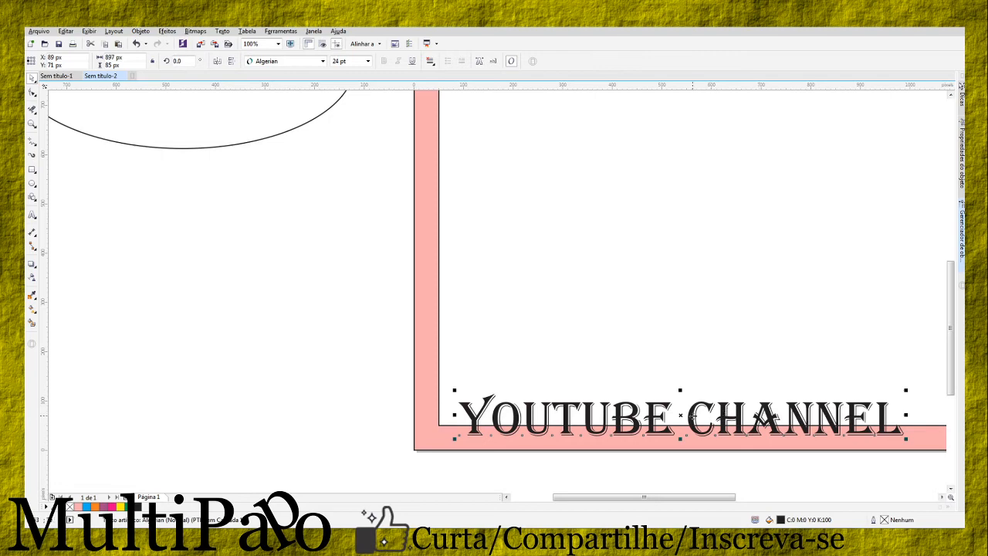
right_click(696, 417)
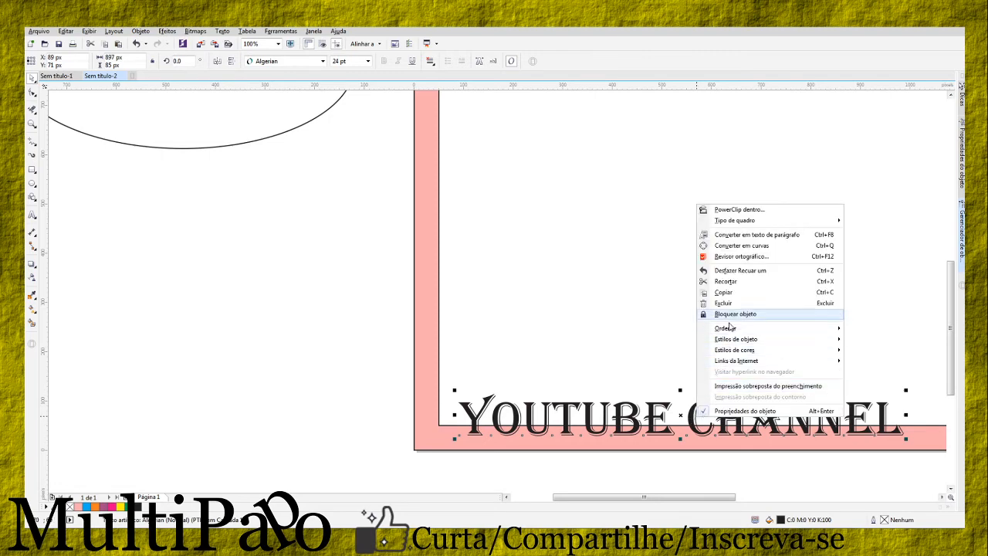
mouse_move(816, 330)
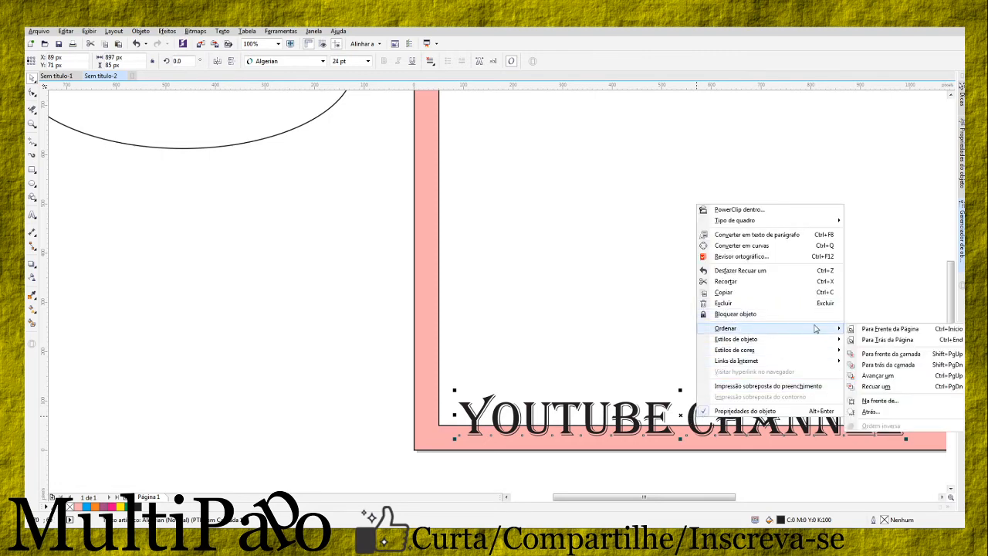
left_click(878, 376)
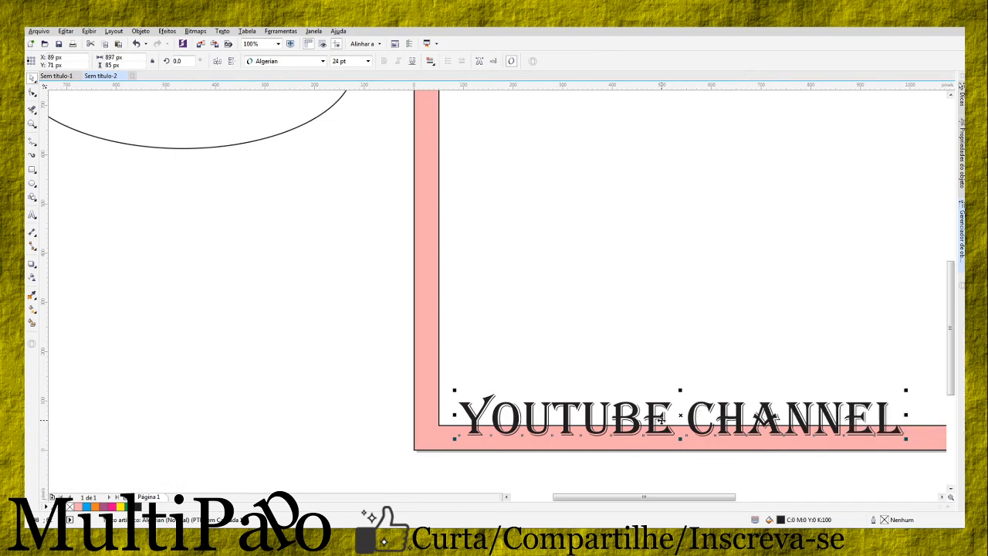
- Try sending the YOUTUBE CHANNEL text to the back of the layer, behind the frame's lower bar, and undo it
right_click(661, 417)
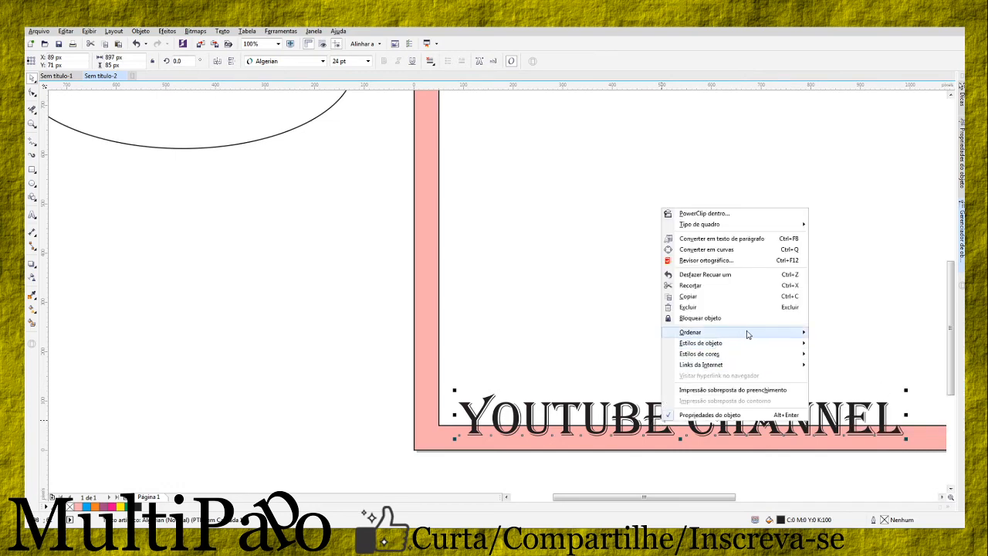
mouse_move(746, 333)
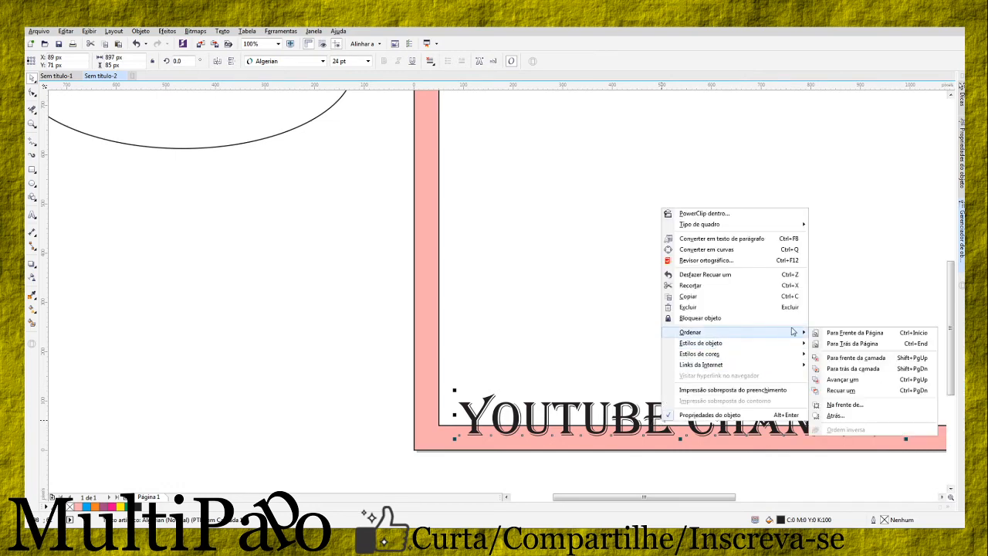
left_click(853, 369)
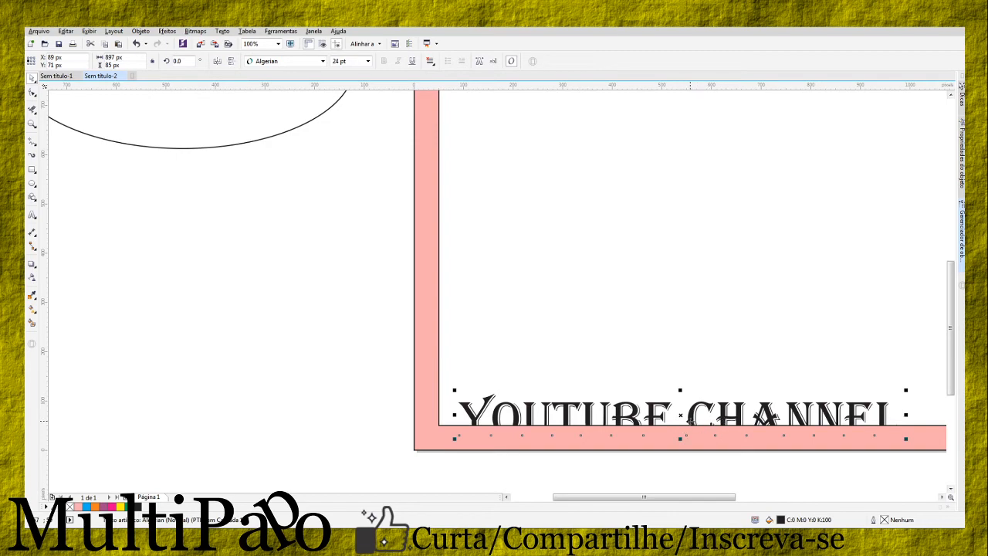
right_click(689, 422)
left_click(630, 338)
key("ctrl+z")
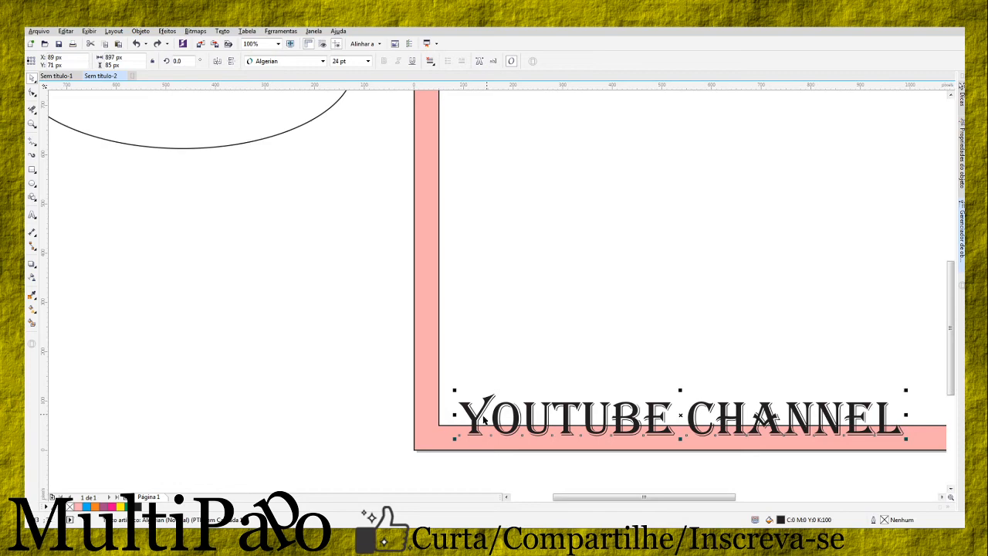
- Nudge the YOUTUBE CHANNEL text right and slightly up to X 150 px, Y 81 px, still overlapping the lower bar, and deselect it
key("Right")
key("Right")
key("Right")
key("Right")
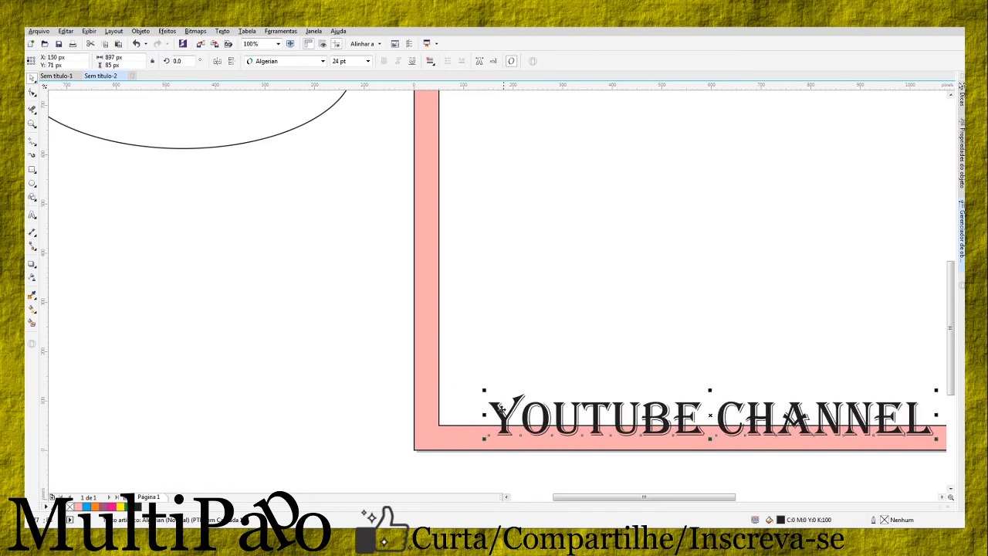
key("Up")
key("Up")
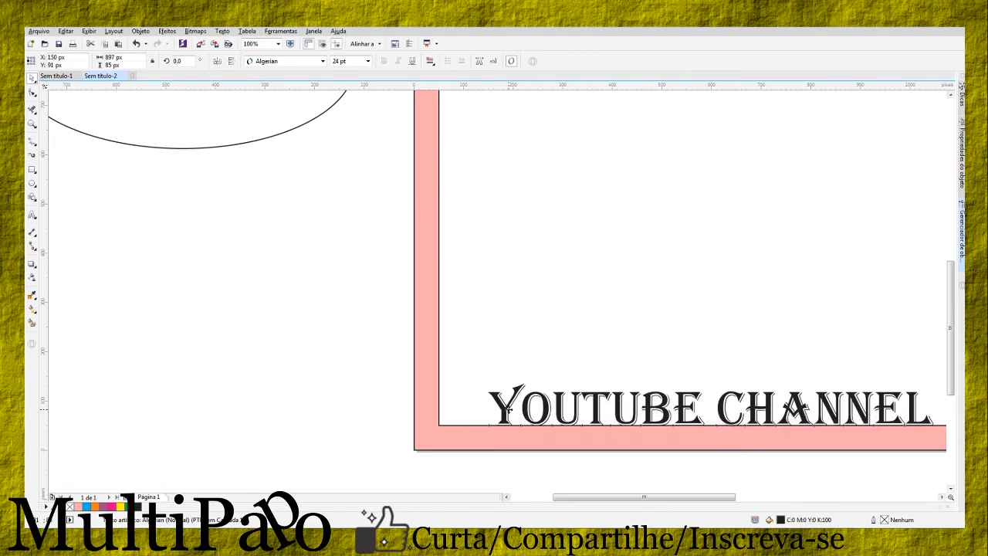
key("Down")
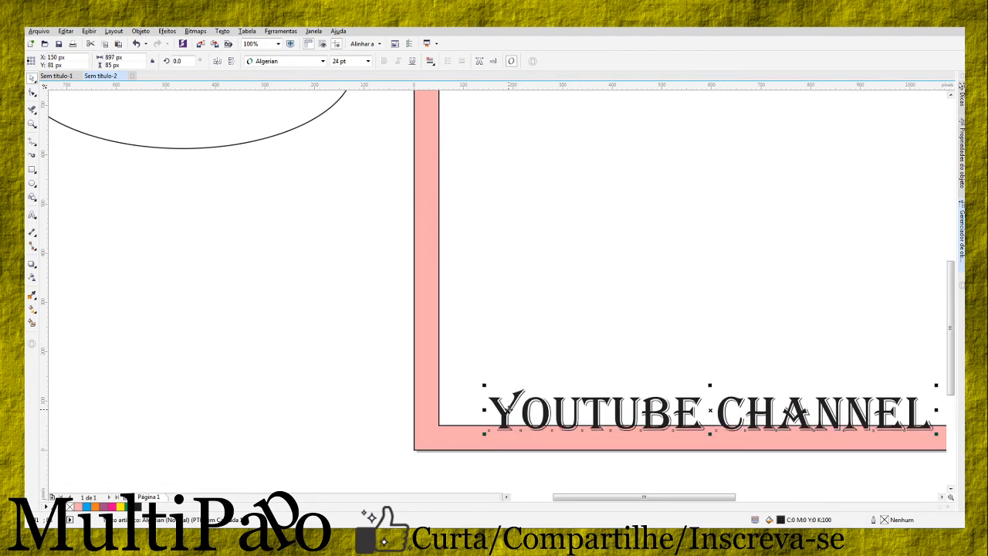
left_click(566, 337)
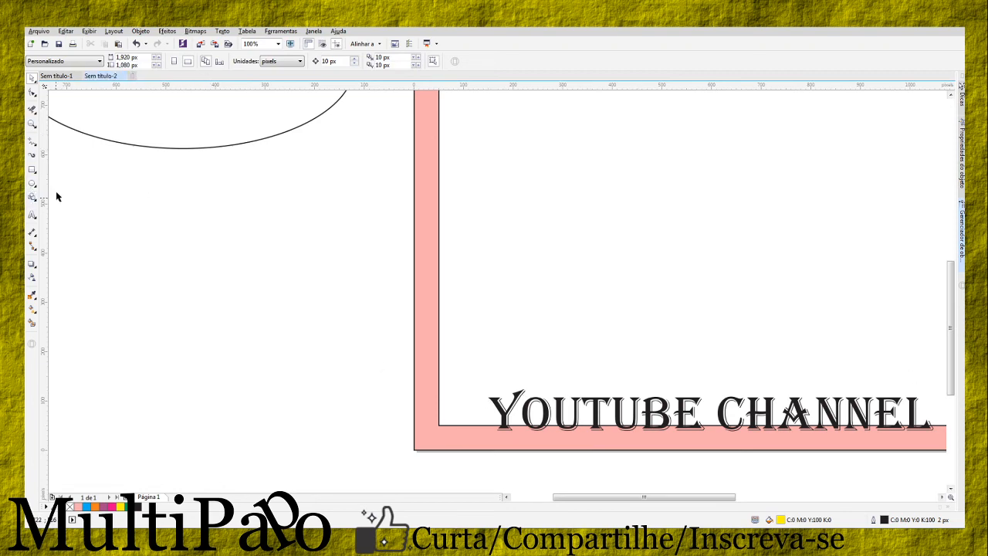
- Draw a red heart about 225 × 183 px and place it over the frame's lower-left corner at X 12 px, Y 101 px
left_click(32, 196)
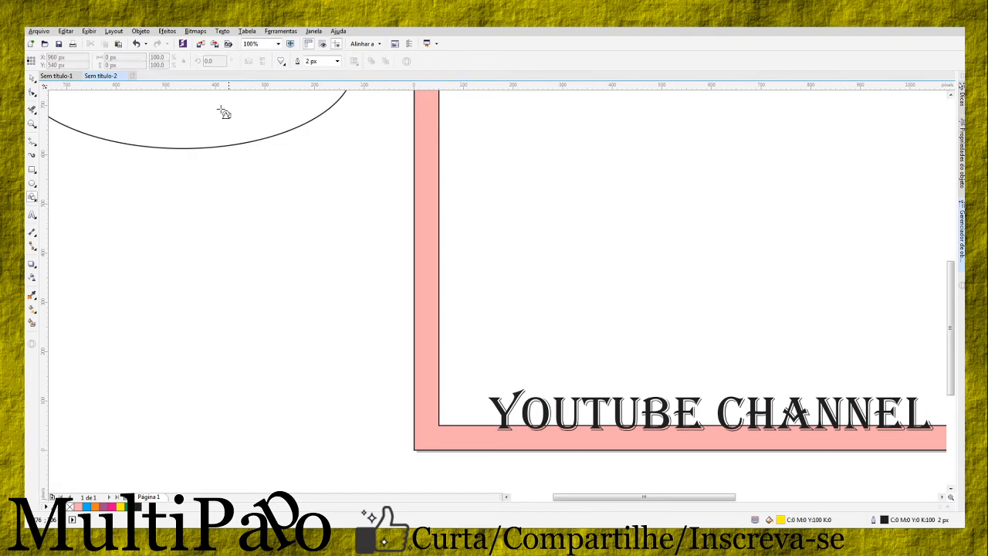
left_click(281, 62)
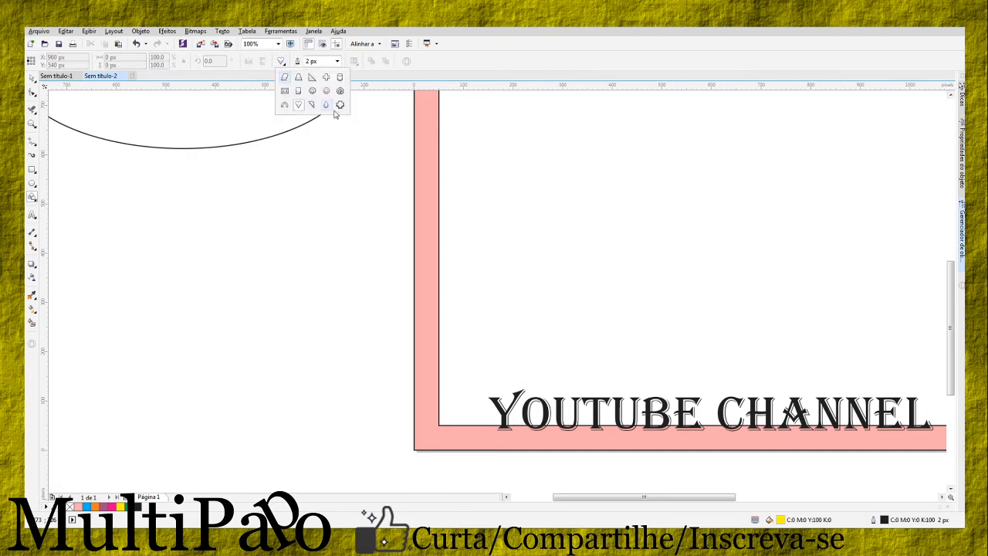
left_click_drag(489, 319, 602, 413)
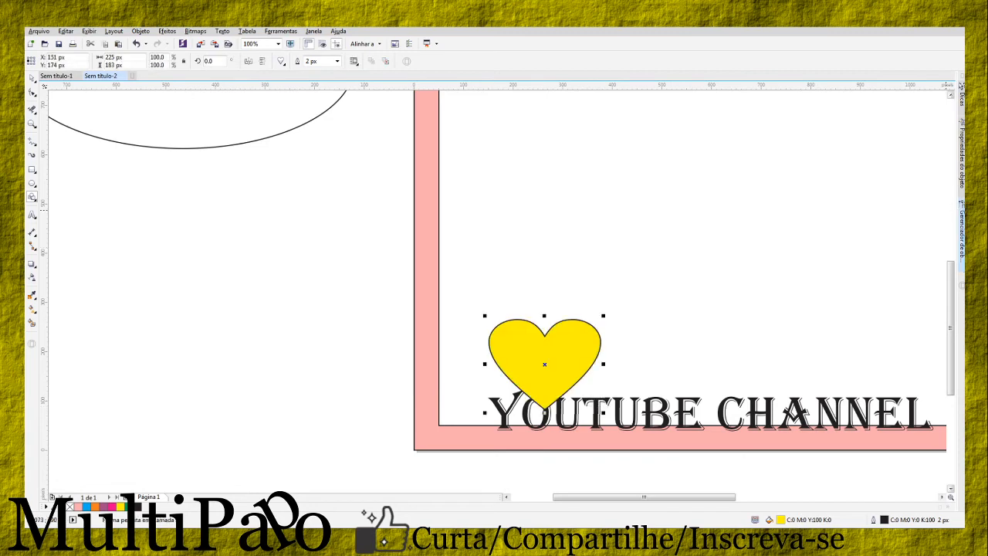
left_click(972, 219)
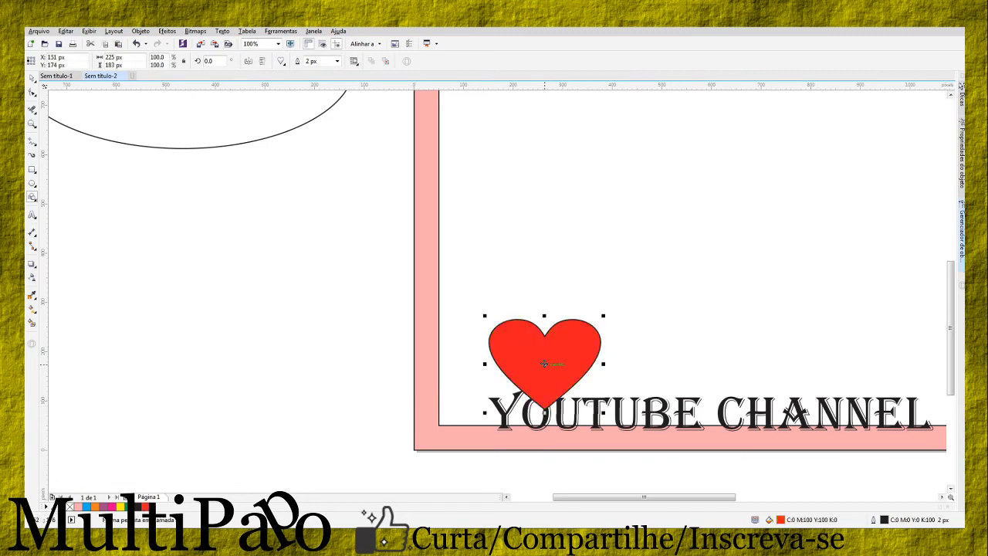
left_click_drag(544, 363, 476, 400)
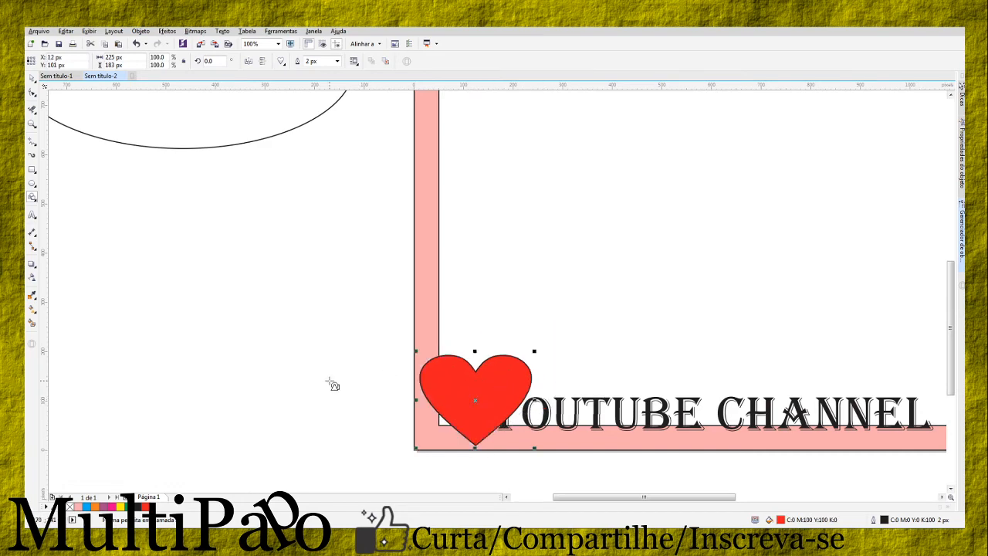
left_click(236, 322)
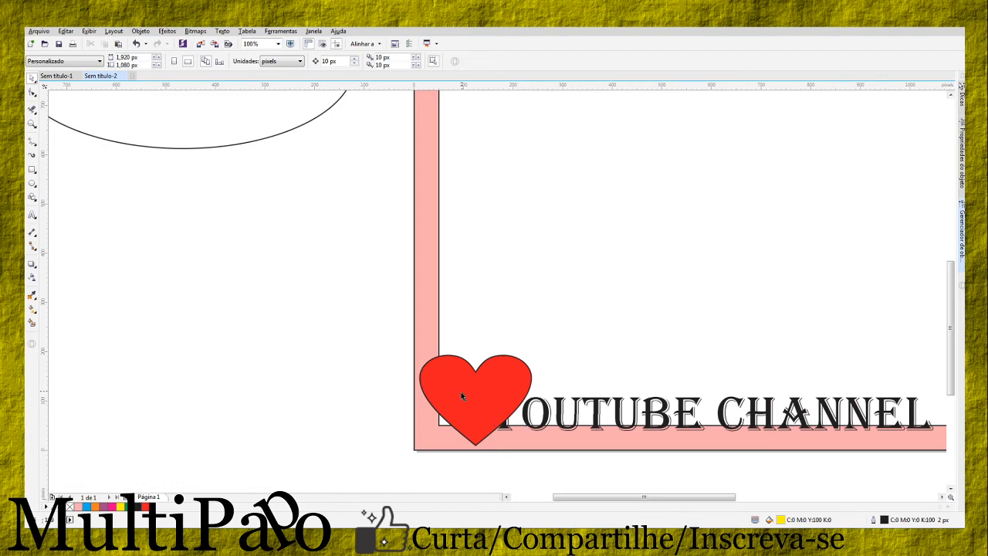
- Bring the YOUTUBE CHANNEL text to the front of the page, above the red heart
left_click(535, 405)
right_click(534, 401)
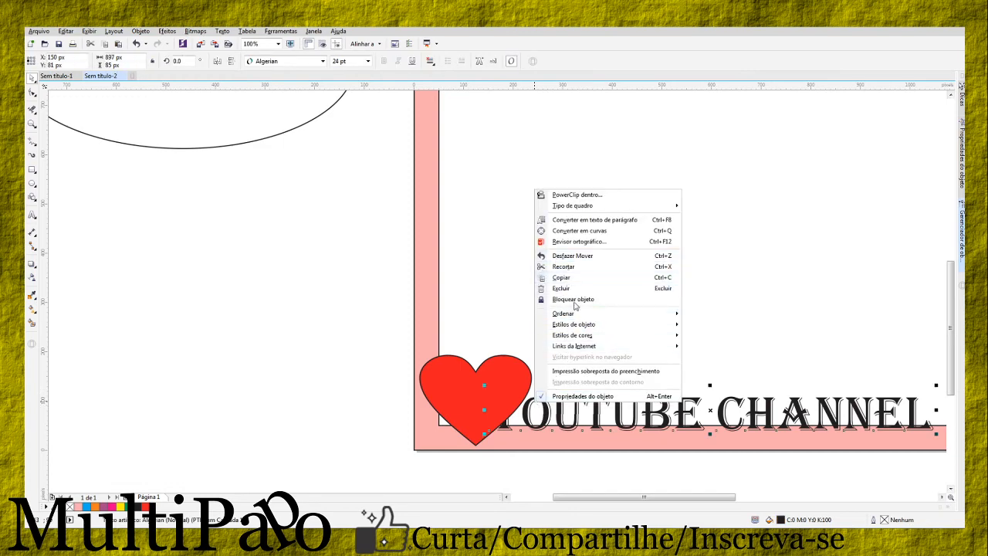
mouse_move(622, 313)
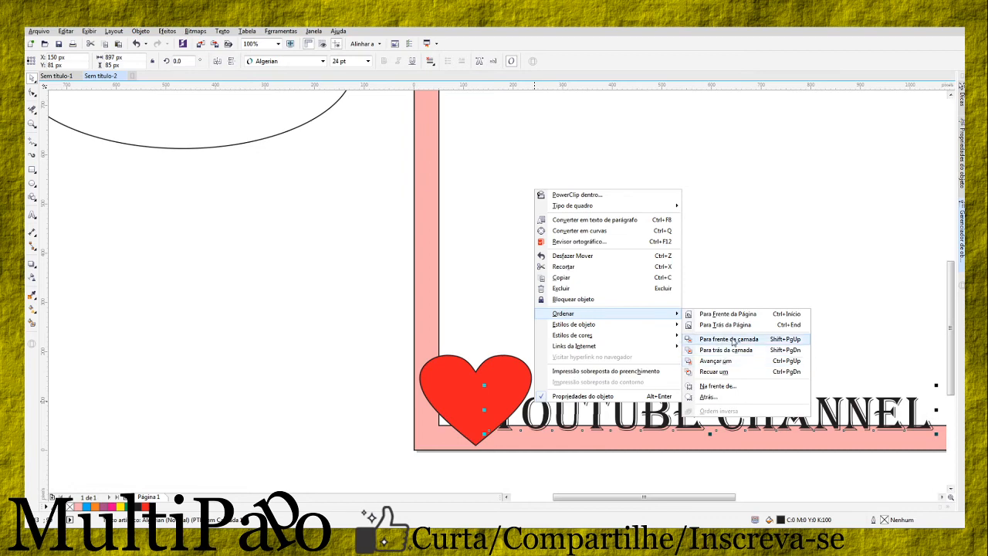
left_click(741, 317)
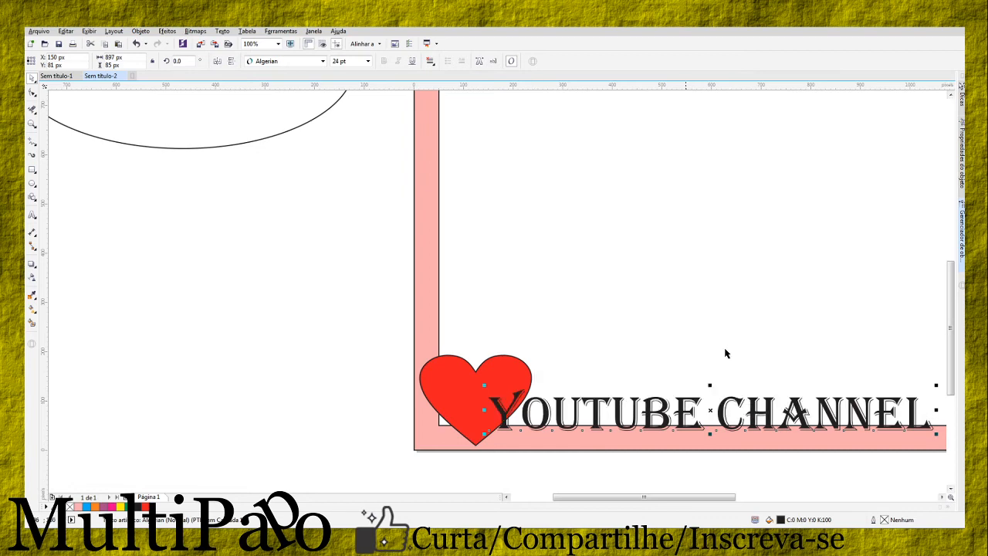
- Examine the whole frame layout and the overlap of the heart and channel text in its lower-left corner
left_click(544, 438)
scroll(457, 458, "down", 3)
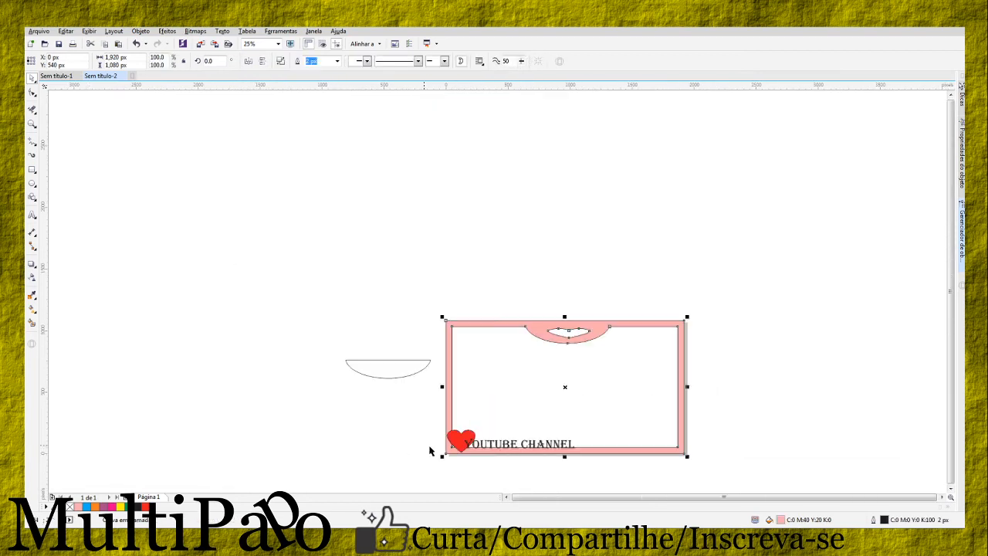
scroll(480, 452, "up", 3)
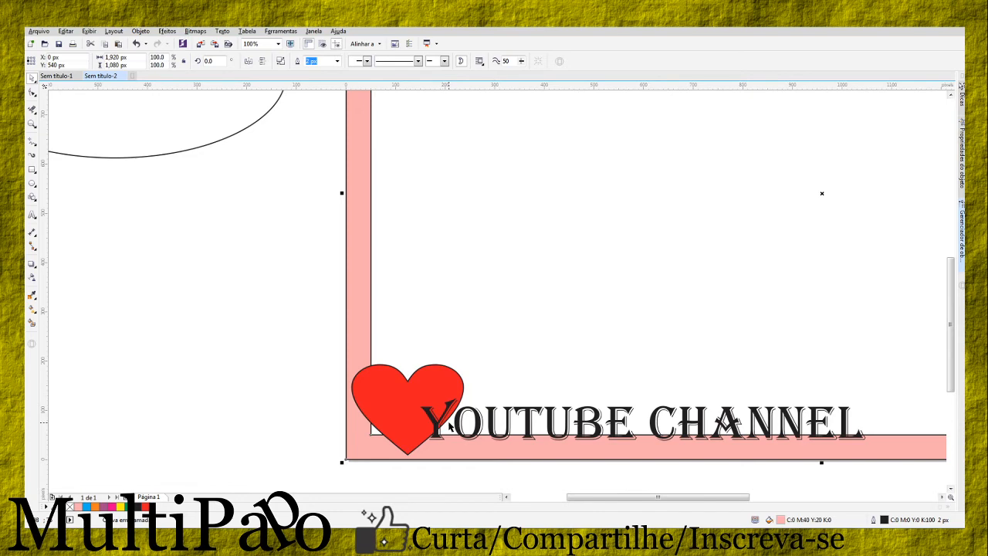
scroll(611, 453, "down", 2)
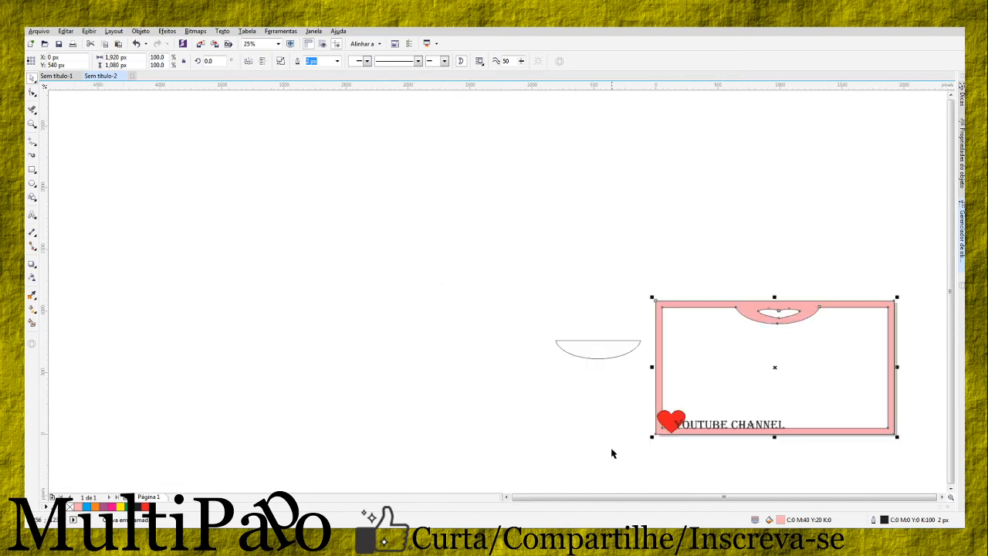
scroll(669, 404, "up", 1)
scroll(315, 358, "down", 1)
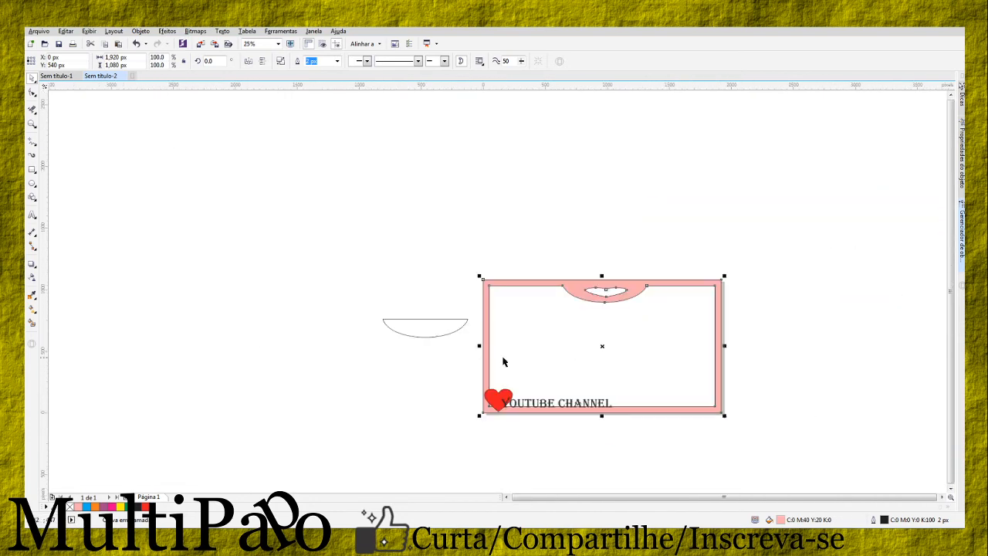
scroll(759, 302, "up", 1)
scroll(777, 300, "down", 1)
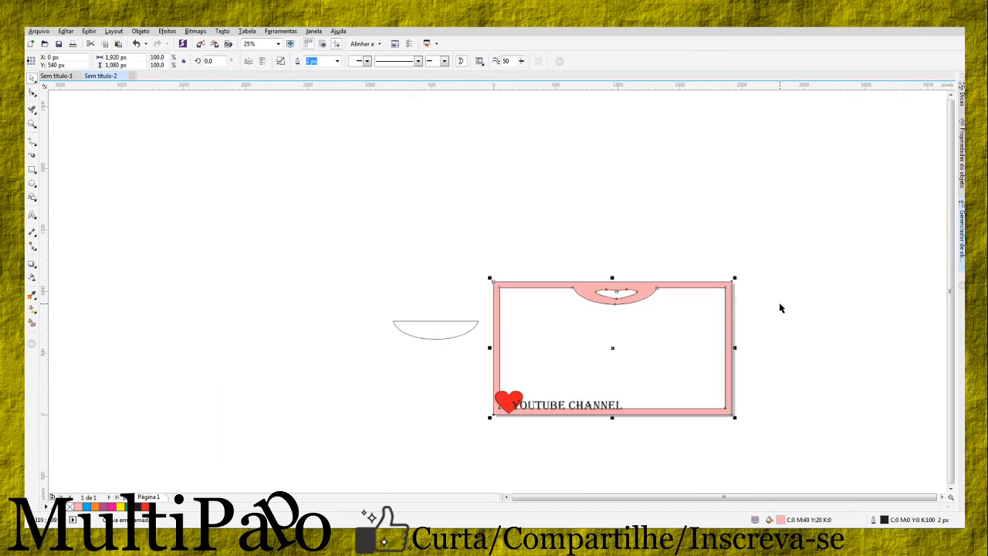
- Delete the leftover half-ellipse outside the frame and the straight line along its upper edge
left_click(426, 338)
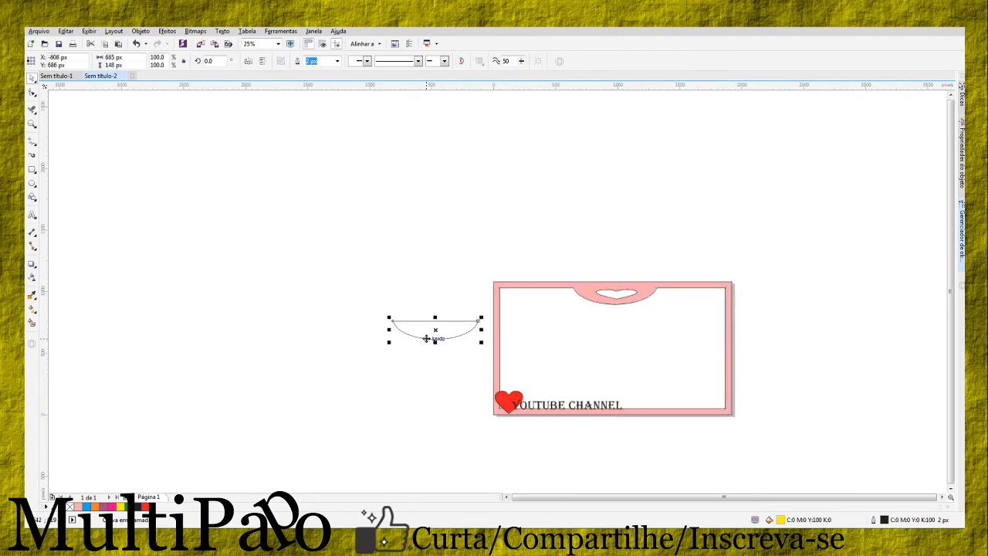
key("ctrl+z")
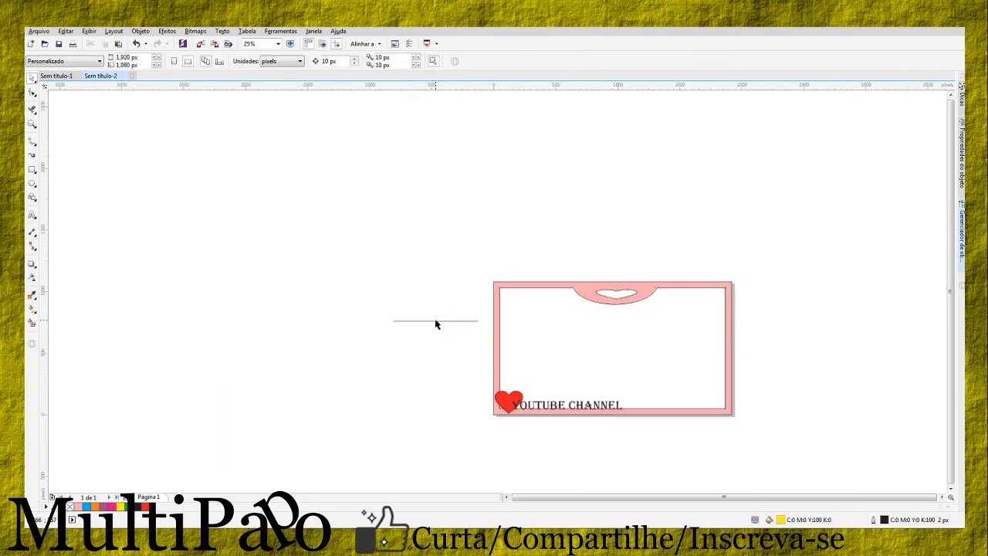
left_click(435, 321)
key("Delete")
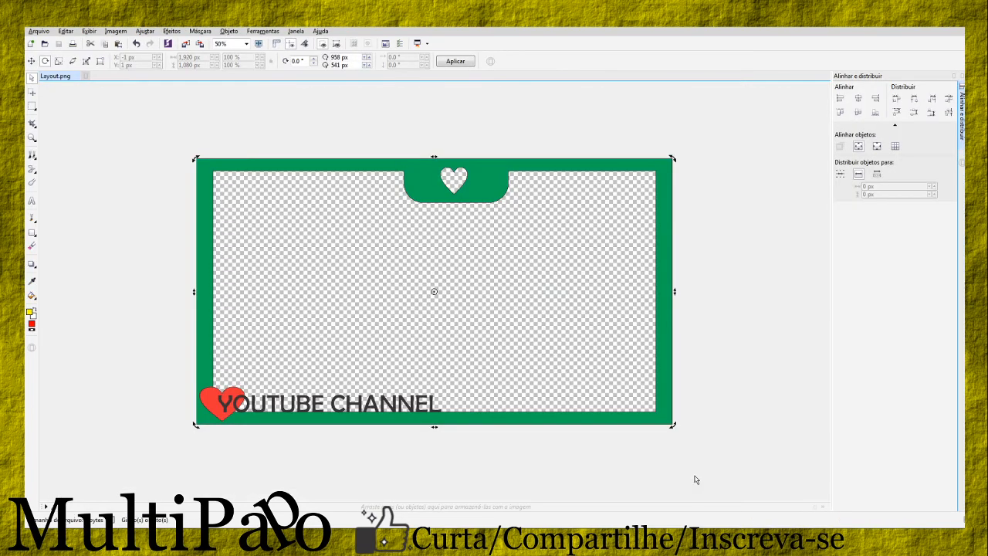
- Switch to Corel PHOTO-PAINT, create a new image and set its paper size to 1920 × 1080 pixels
key("ctrl+shift+n")
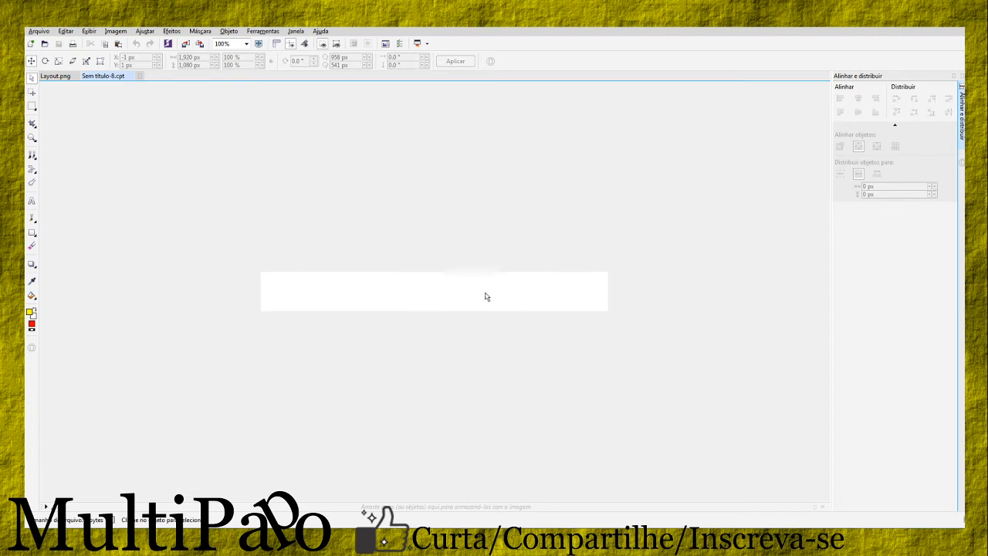
right_click(434, 301)
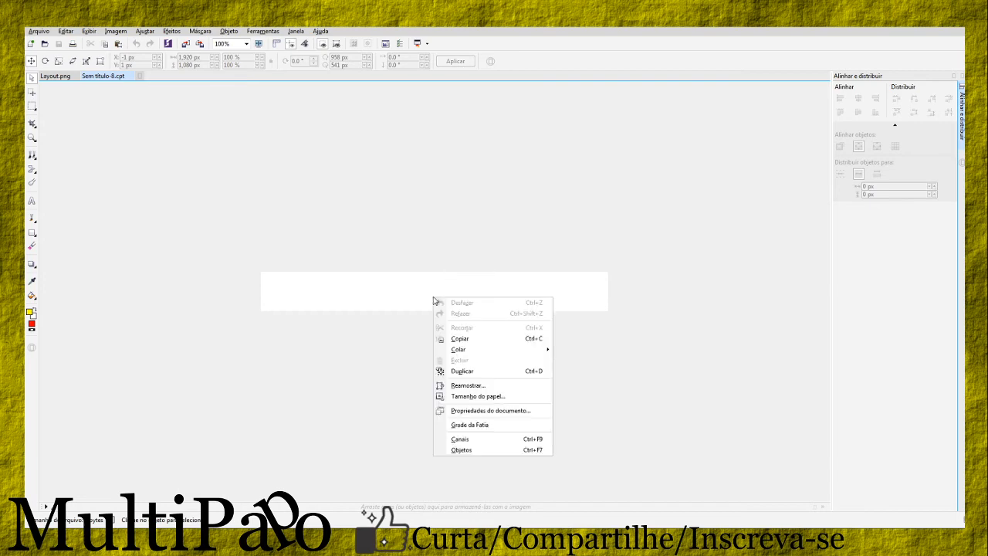
left_click(468, 396)
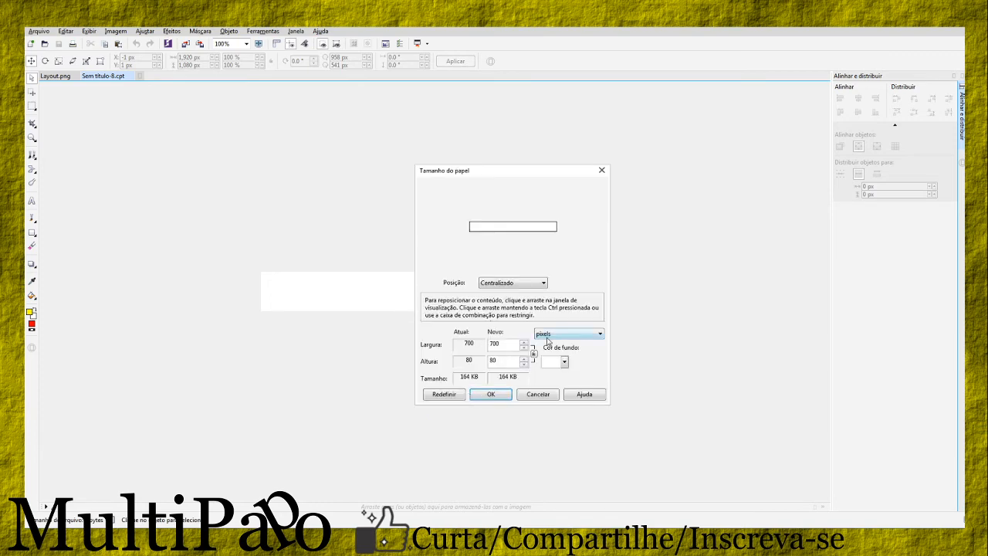
left_click(600, 334)
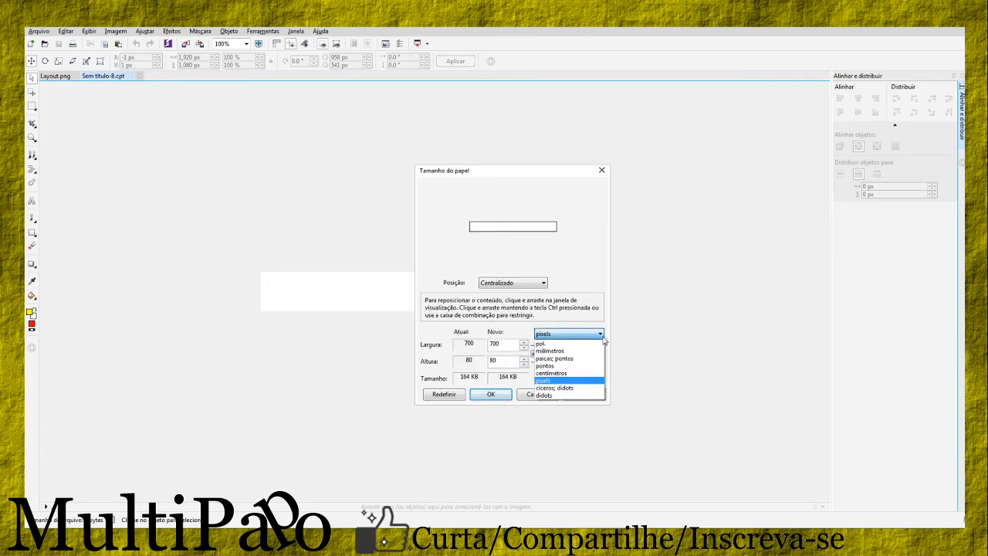
left_click(553, 381)
left_click_drag(500, 343, 433, 345)
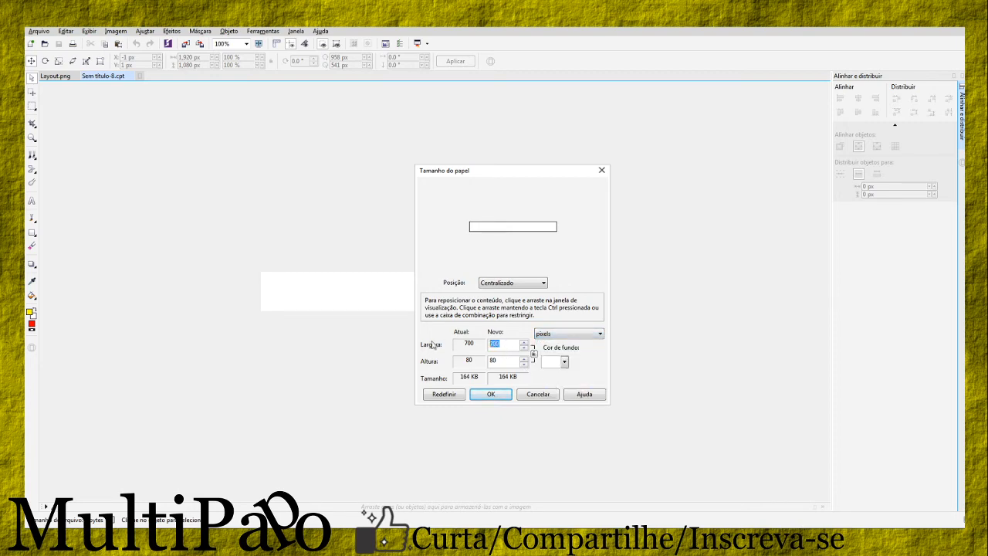
type("1920")
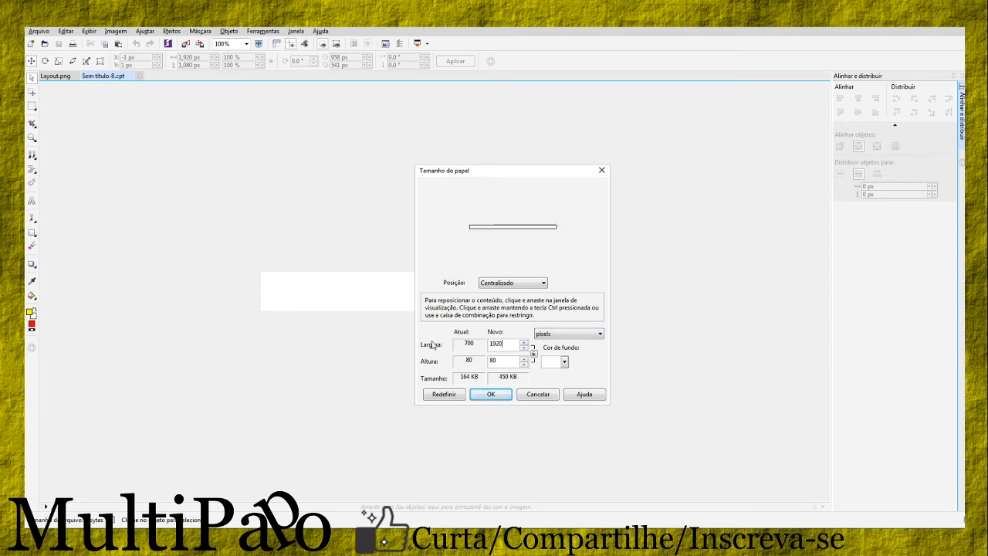
key("Tab")
type("1,08")
type("0")
key("Return")
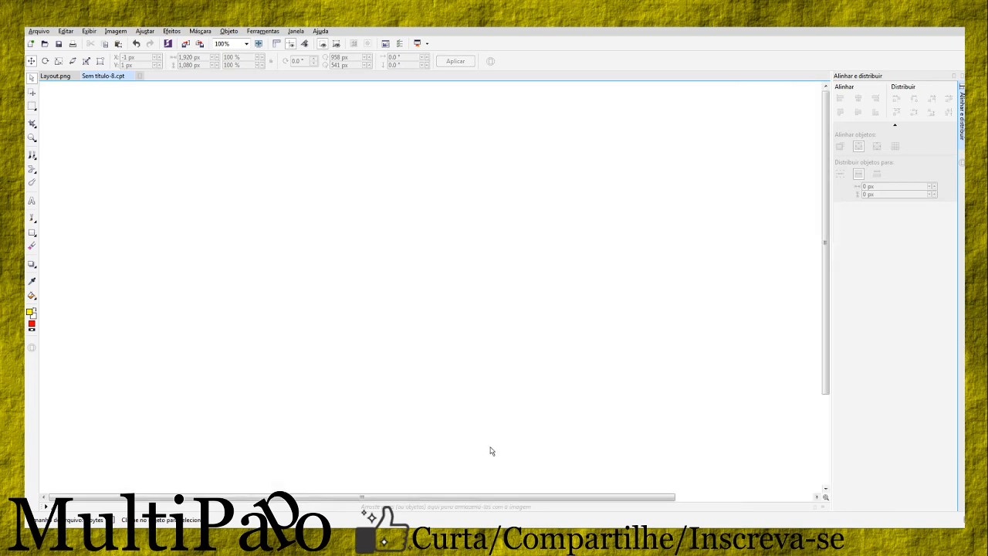
scroll(497, 397, "down", 2)
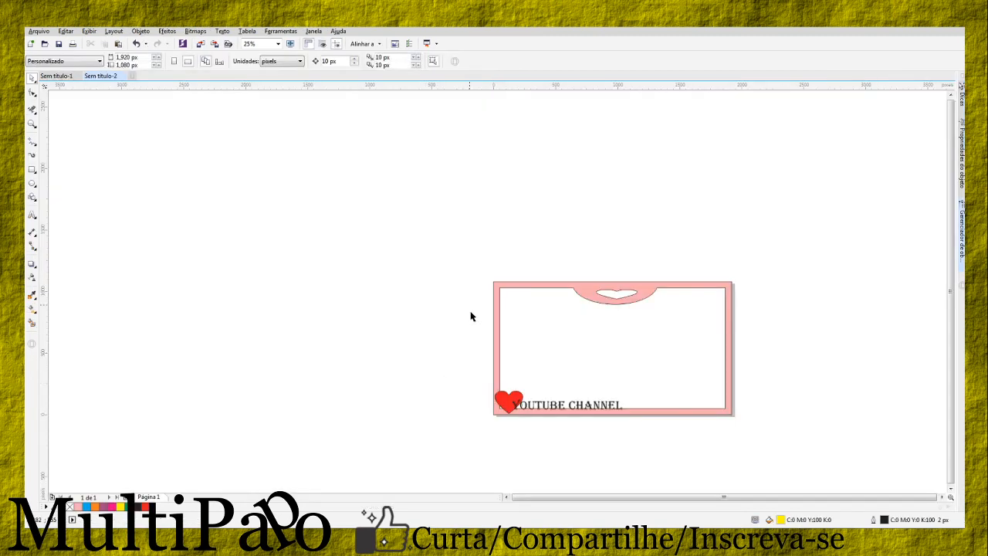
- Copy the frame, heart and channel text together from CorelDRAW and paste them into the blank PHOTO-PAINT image
left_click_drag(455, 280, 818, 453)
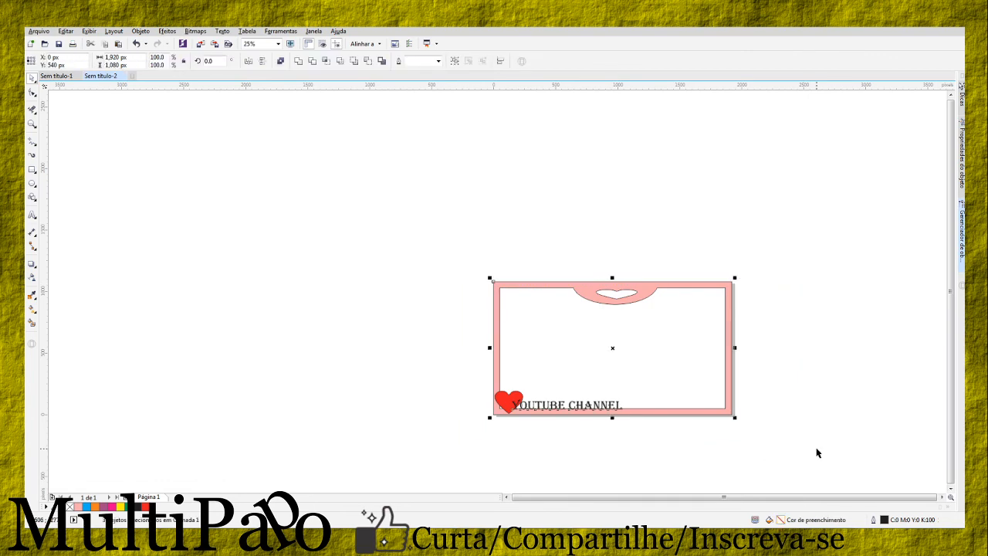
right_click(674, 409)
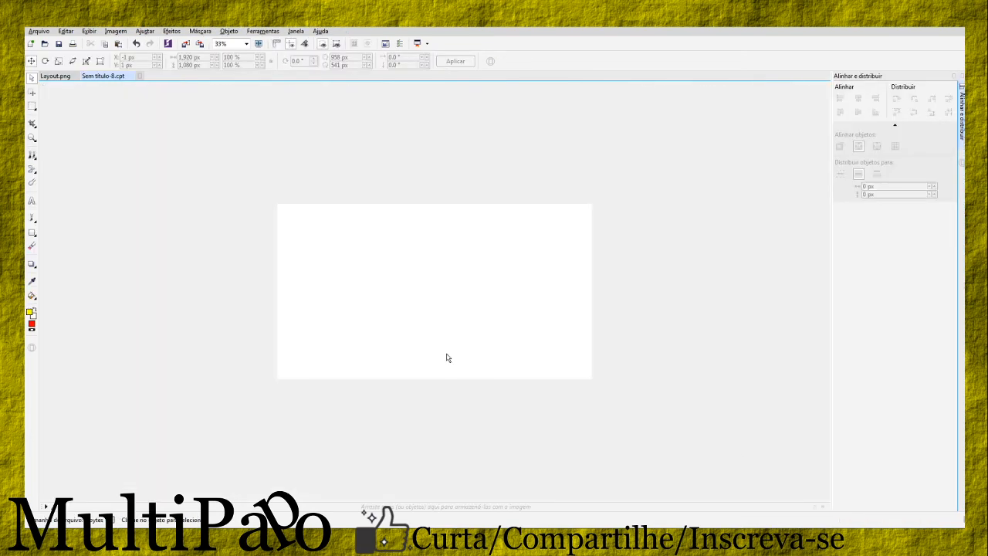
key("ctrl+v")
scroll(461, 357, "down", 1)
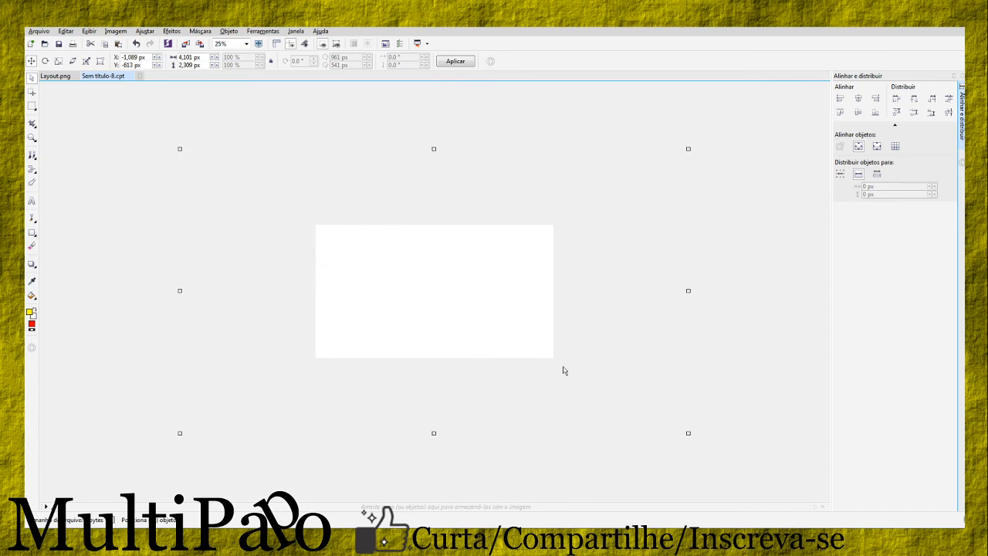
- Reselect the pasted frame artwork and move it down to X -1,173 px, Y 263 px
right_click(405, 433)
left_click(433, 389)
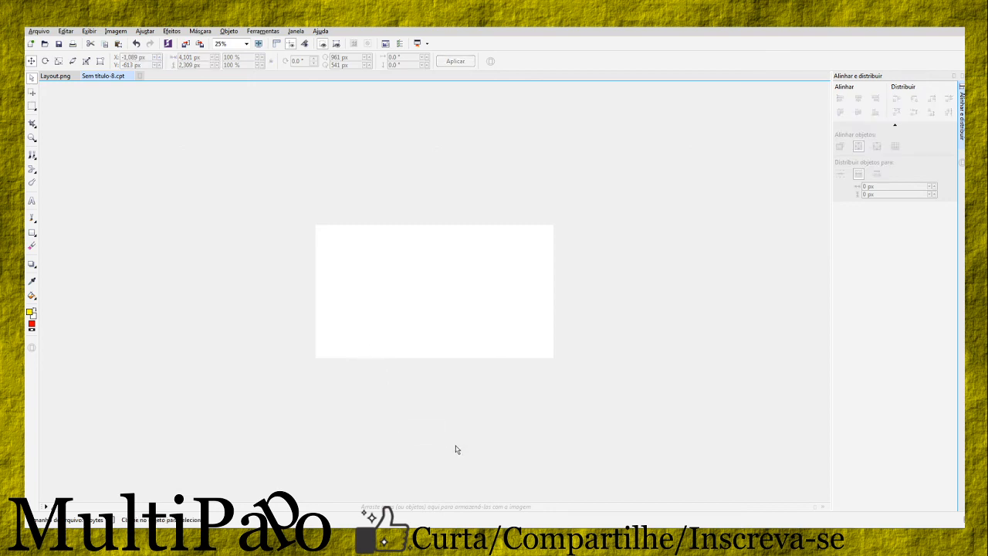
left_click(463, 167)
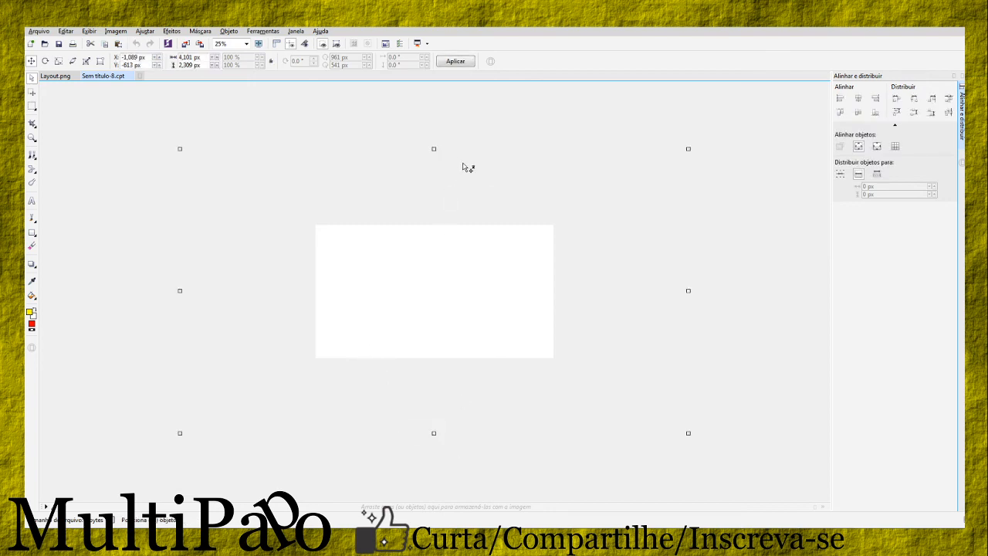
right_click(463, 166)
key("Escape")
left_click_drag(459, 155, 445, 259)
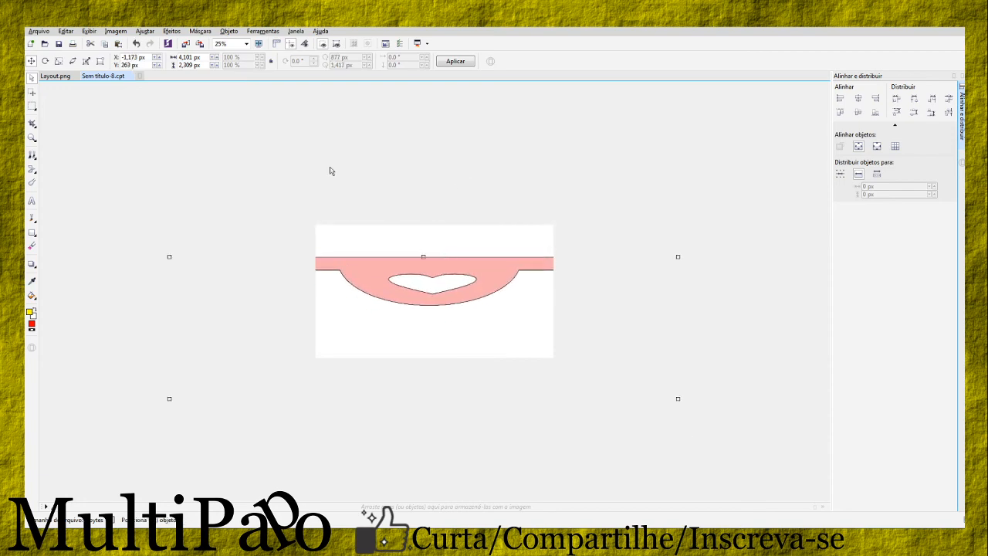
- Resize the pasted frame artwork to 1920 px wide and 1080 px high
double_click(191, 57)
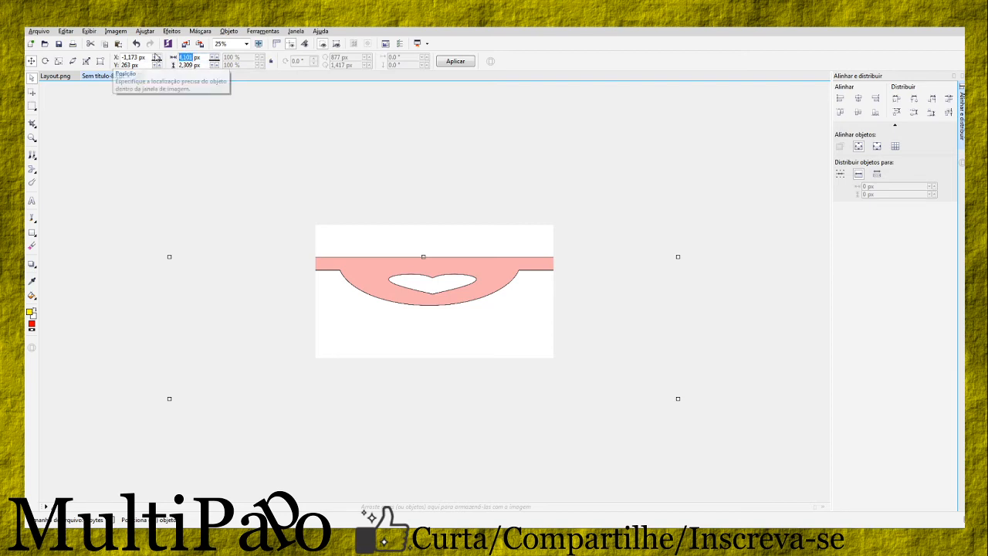
type("192")
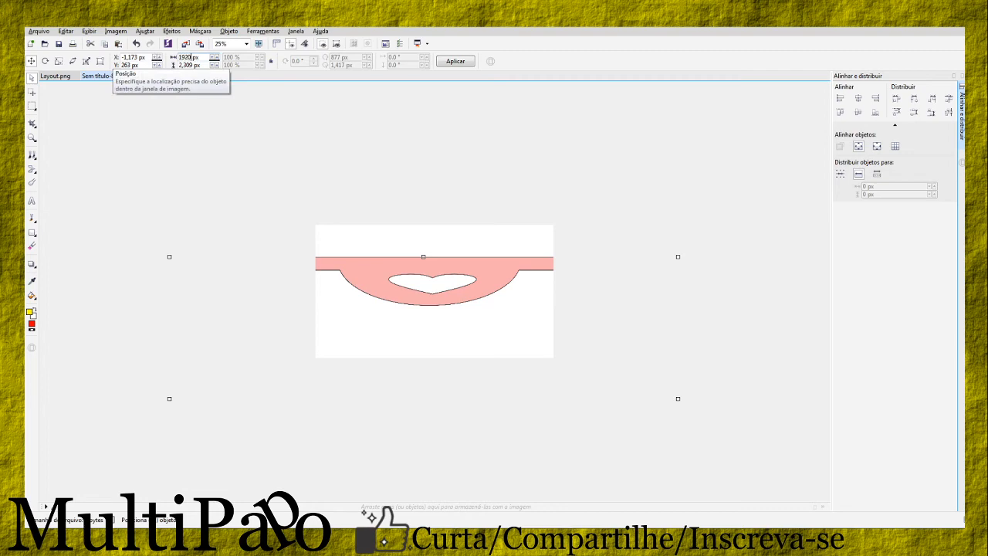
key("Tab")
type("10")
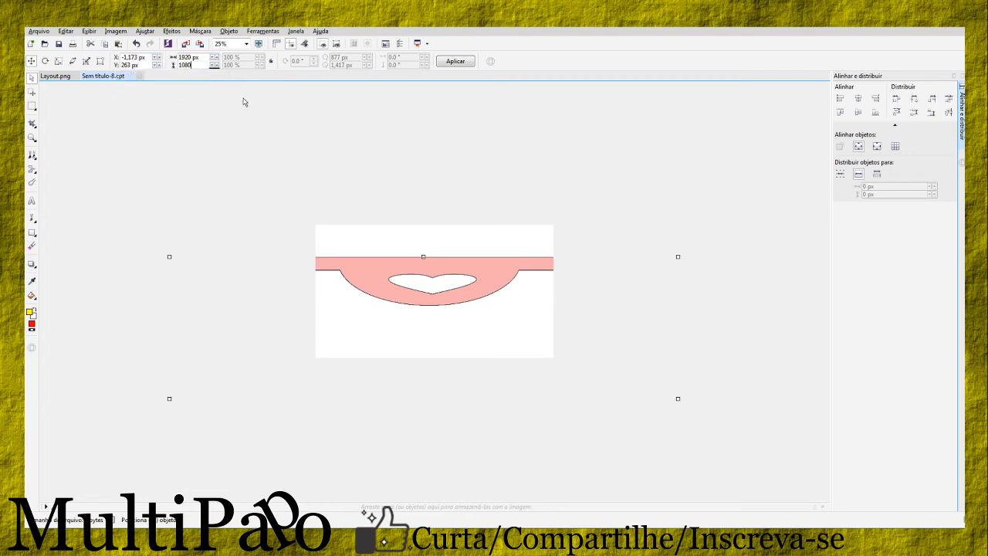
key("Return")
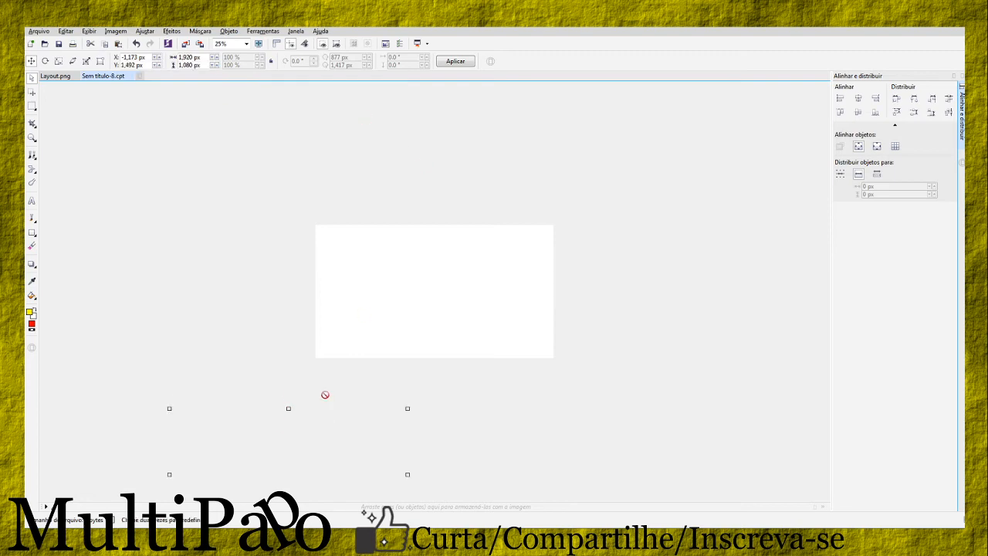
- Center the frame artwork horizontally and vertically on the blank page
left_click(226, 32)
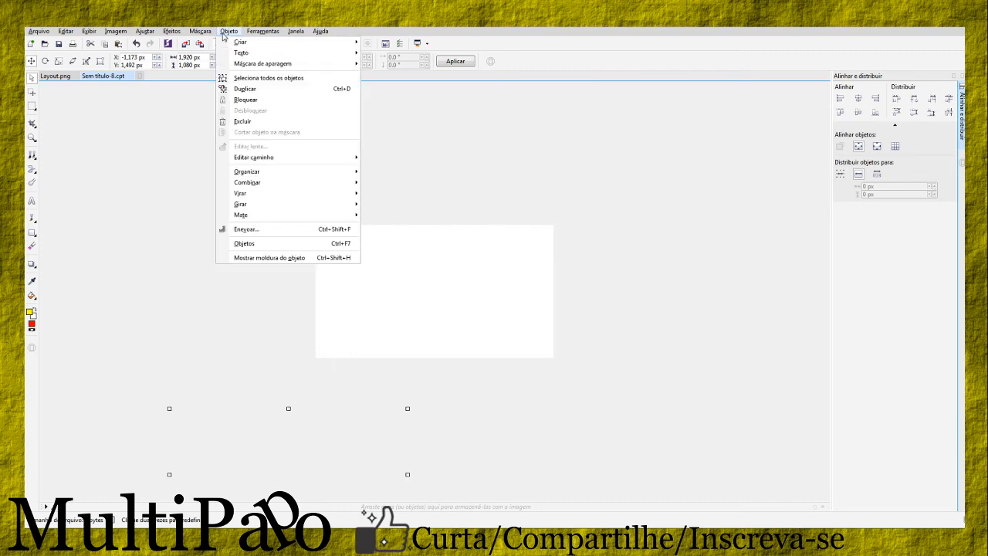
mouse_move(262, 172)
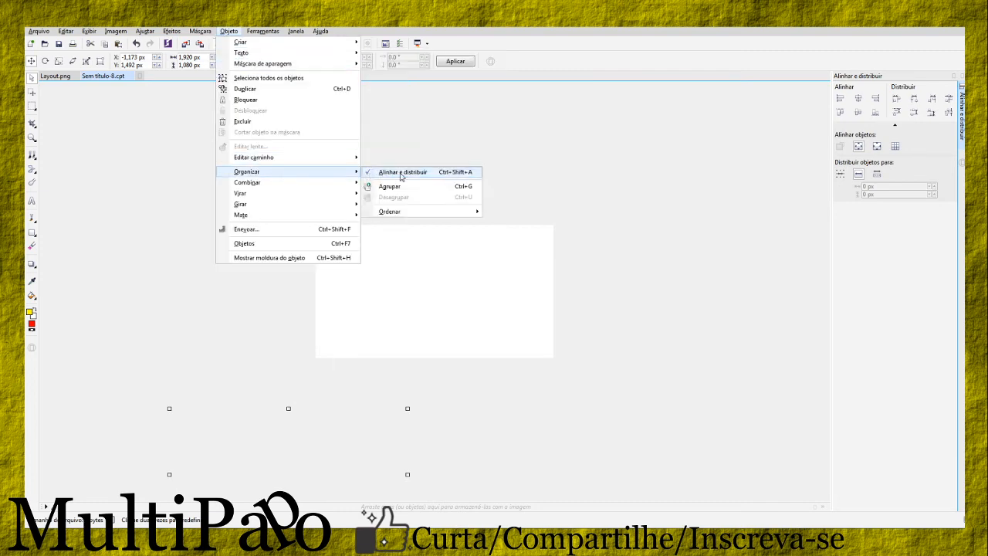
left_click(860, 101)
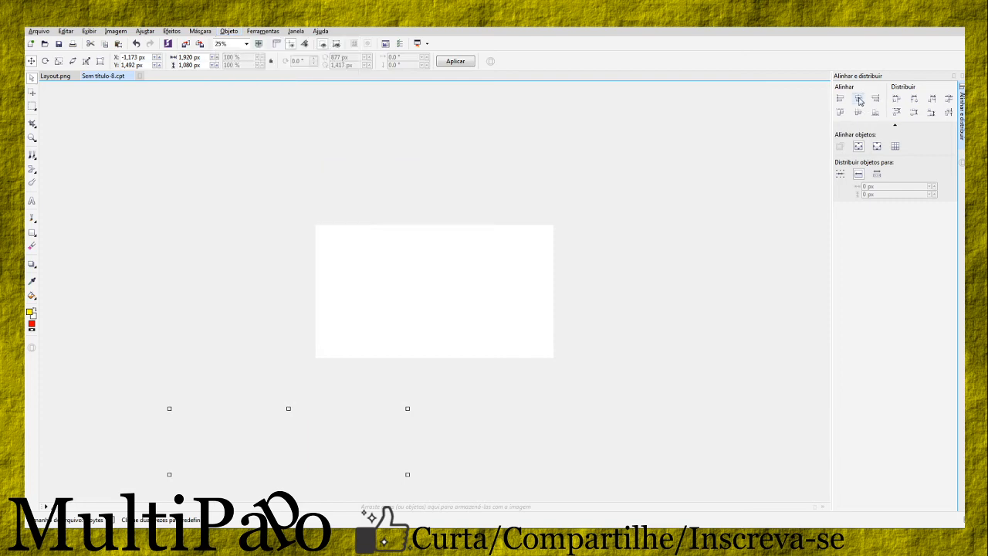
left_click(858, 99)
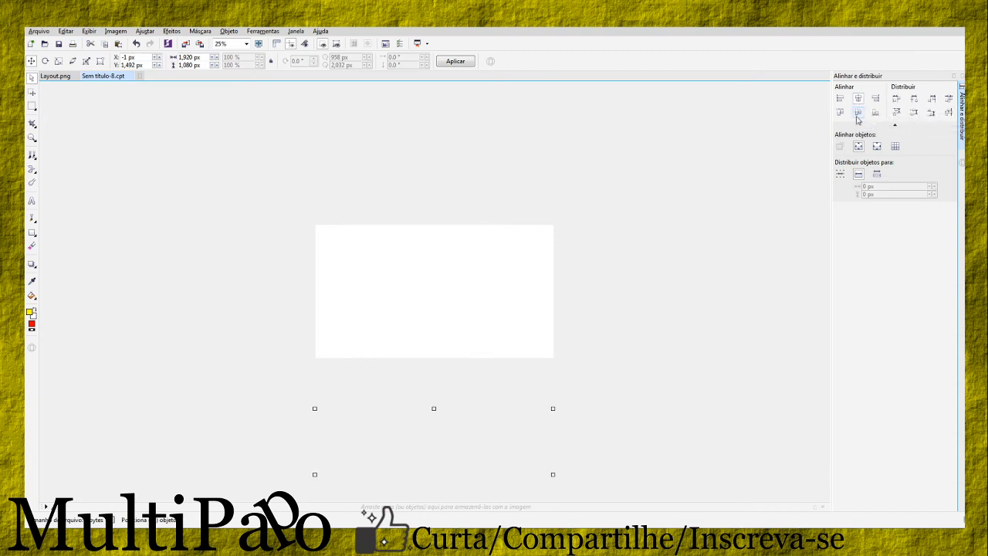
left_click(859, 113)
left_click(605, 327)
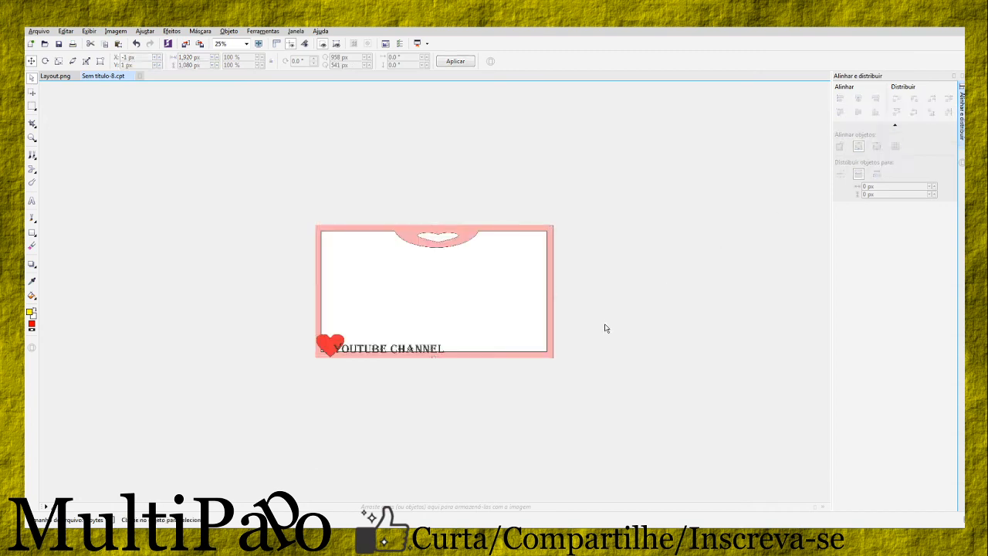
scroll(400, 390, "up", 1)
scroll(502, 311, "down", 1)
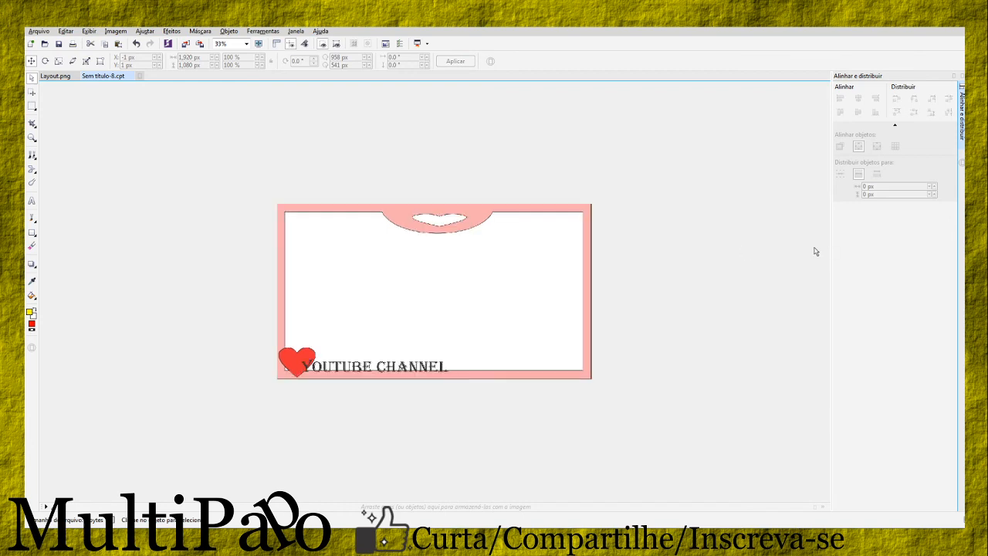
scroll(270, 397, "up", 1)
scroll(300, 265, "up", 1)
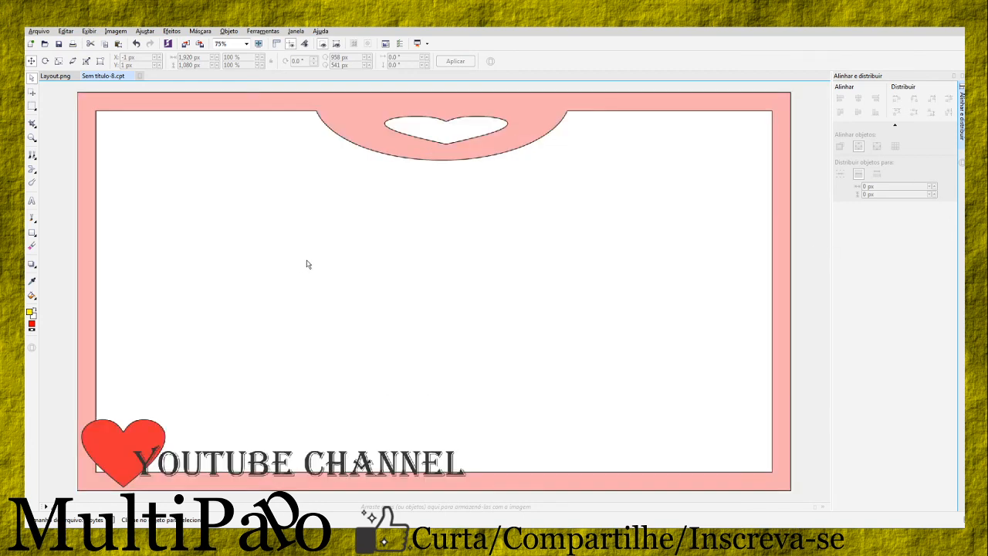
- Create an object from the white background and delete it, leaving only the frame artwork on transparency
scroll(313, 257, "down", 1)
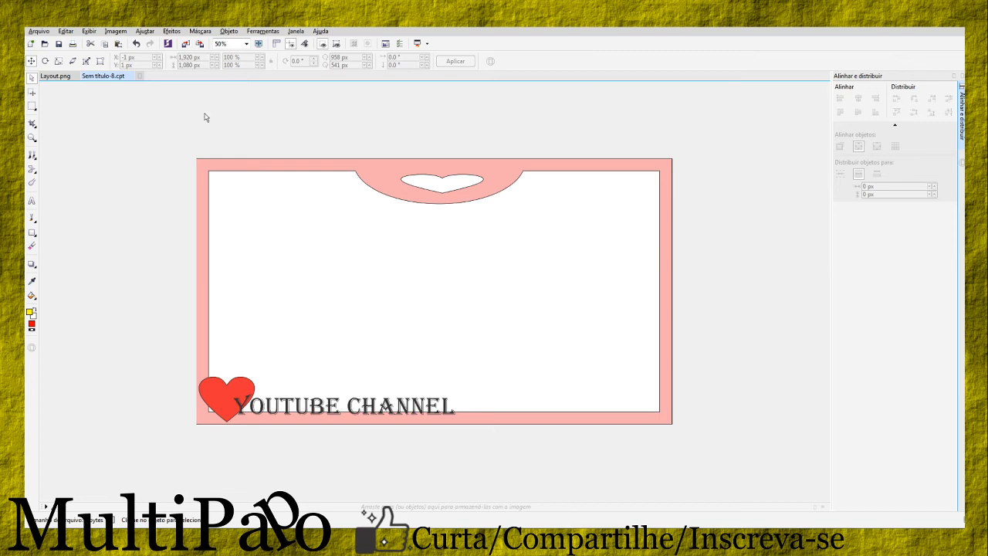
left_click(229, 31)
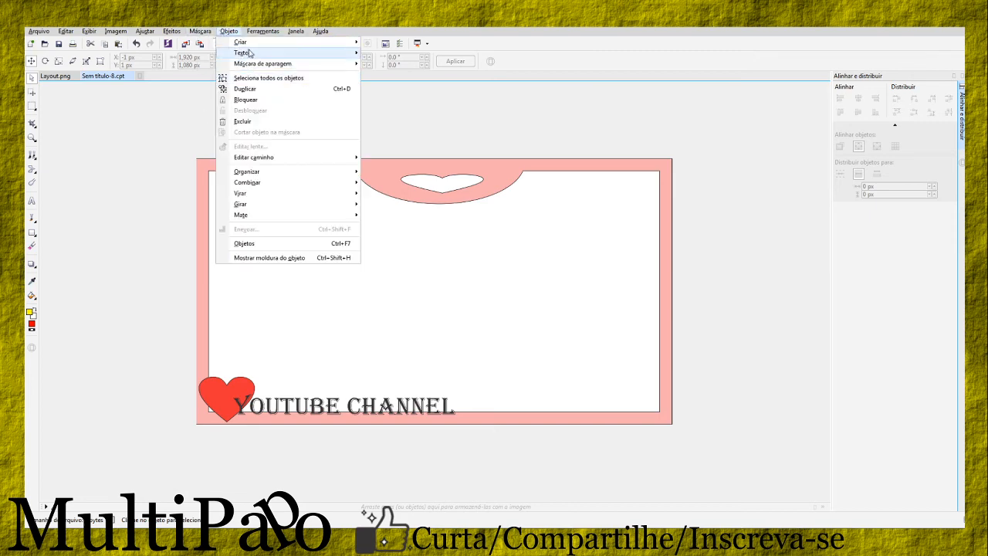
mouse_move(262, 47)
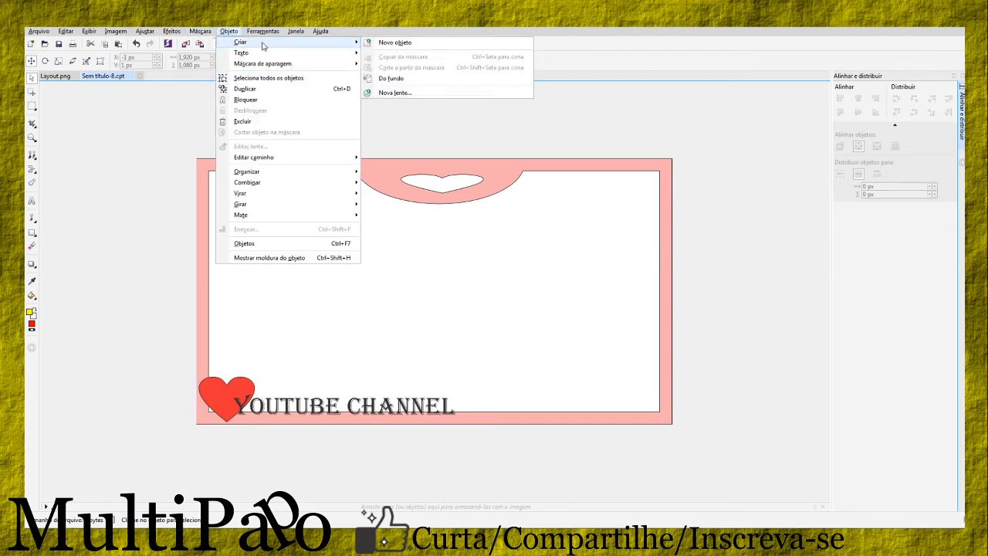
left_click(391, 78)
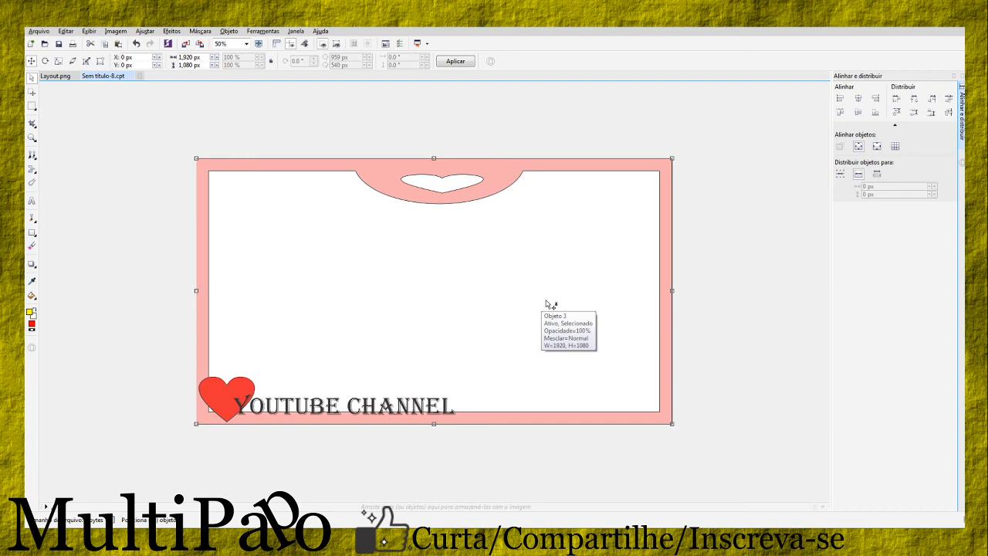
key("Delete")
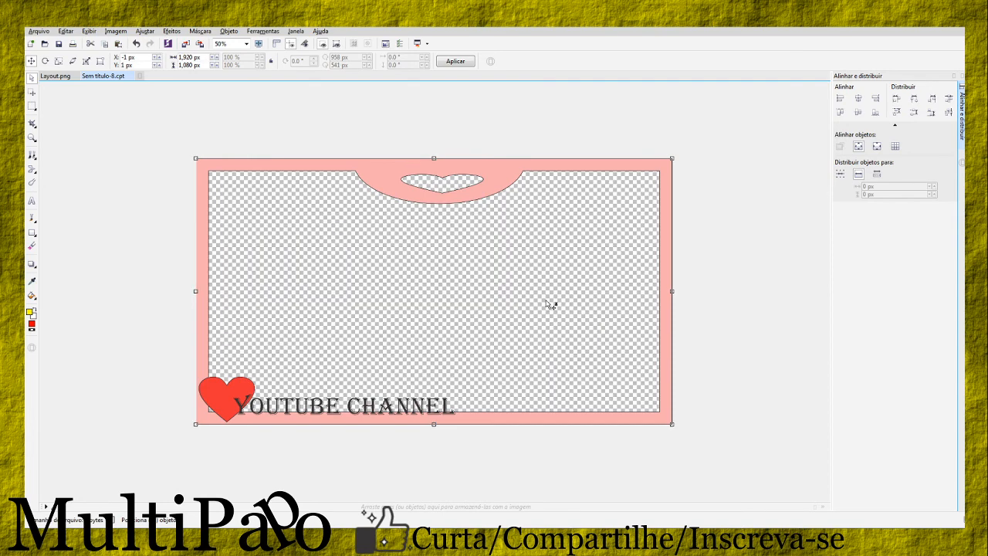
left_click(543, 267)
- Save the image as a PNG file named Novo layout in the Imagens library, with 24-bit RGB colour and transparency
left_click(38, 31)
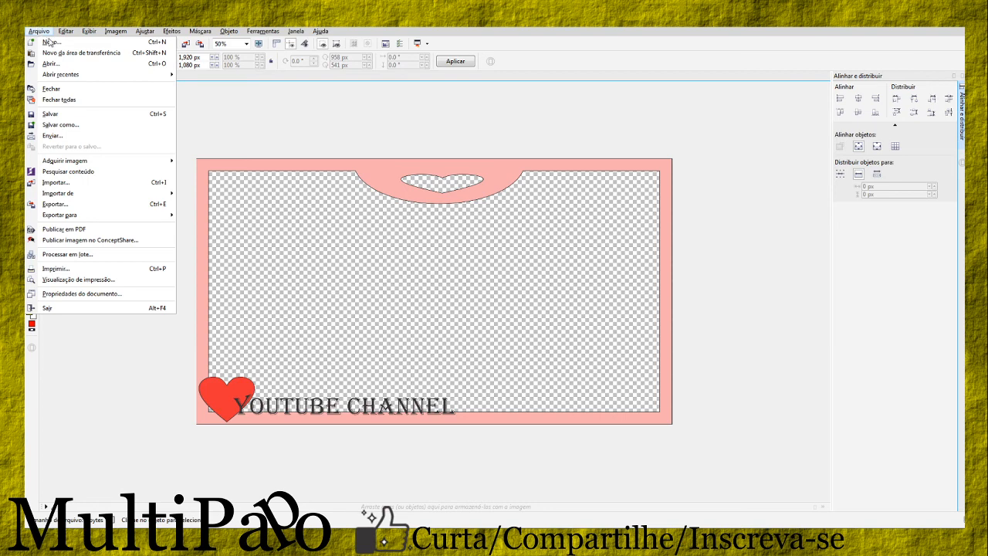
left_click(74, 126)
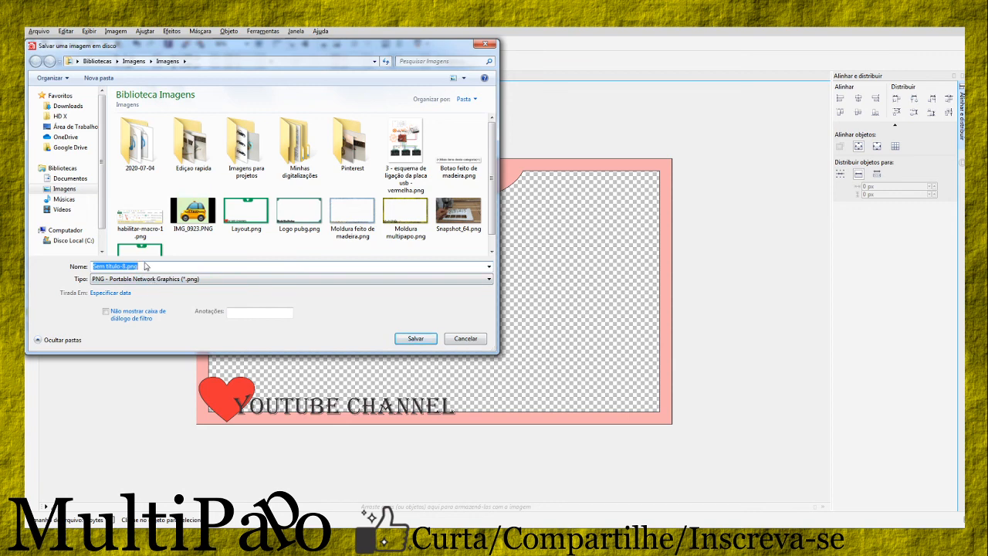
type("Novo layout")
left_click(422, 339)
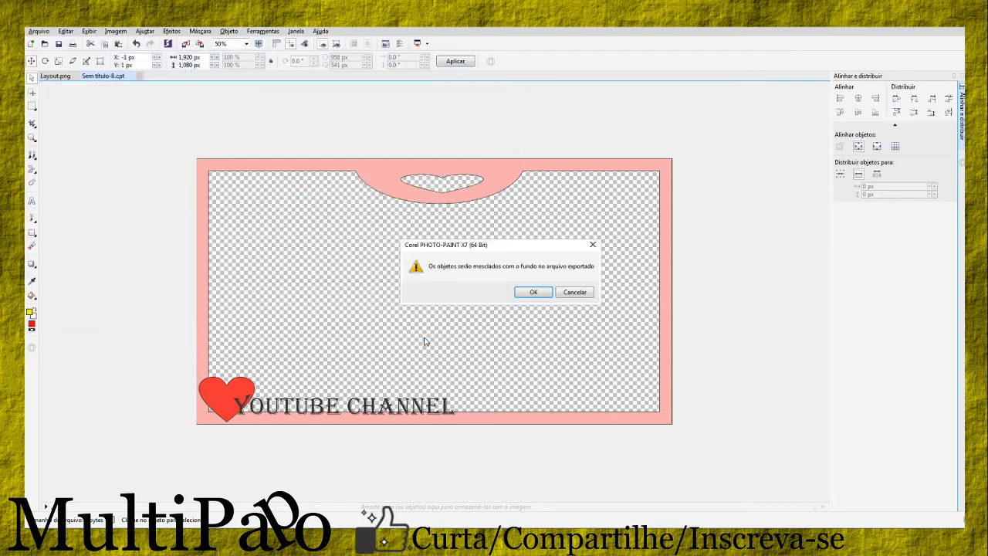
left_click(520, 293)
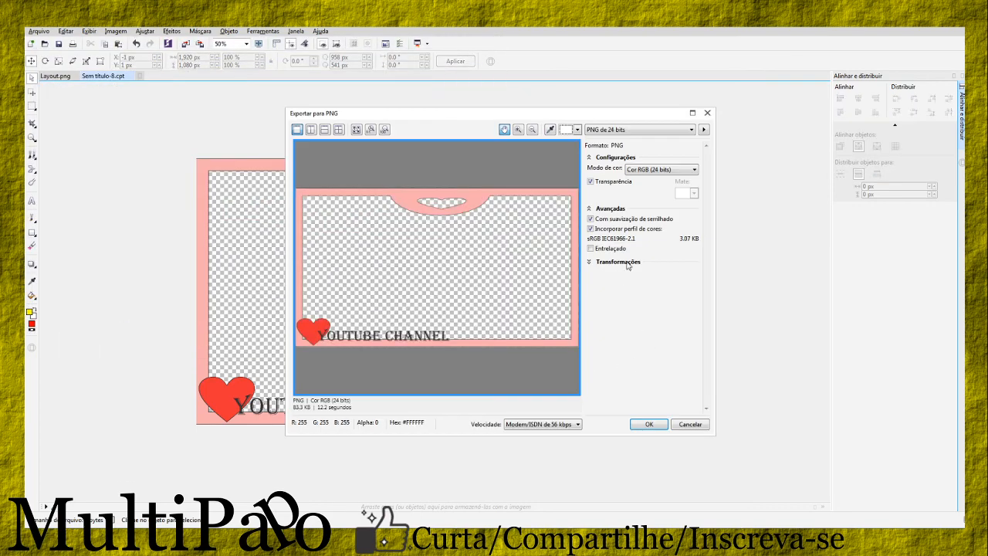
left_click(651, 424)
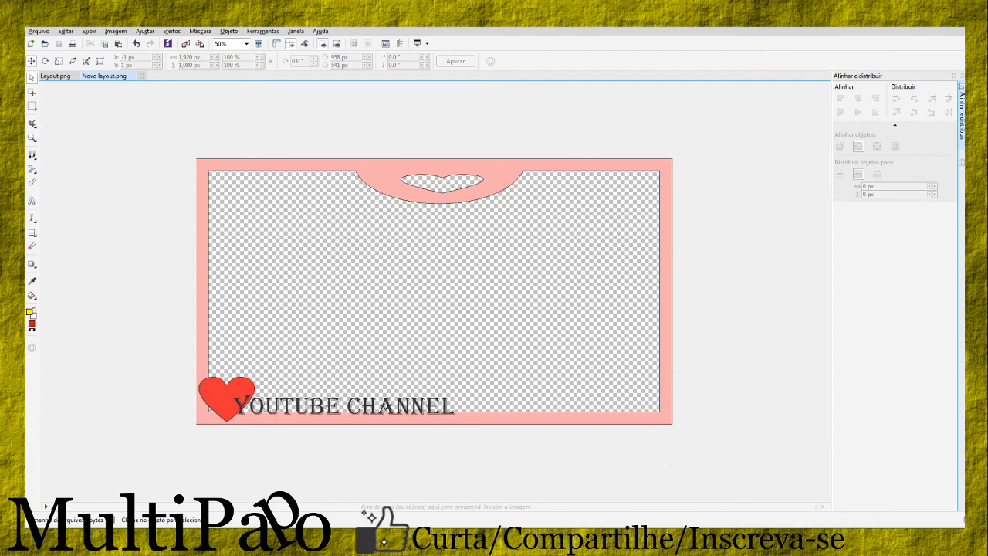
- Switch to OBS and add a new visible image source named novo layout to Cena 2
left_click_drag(987, 54, 733, 92)
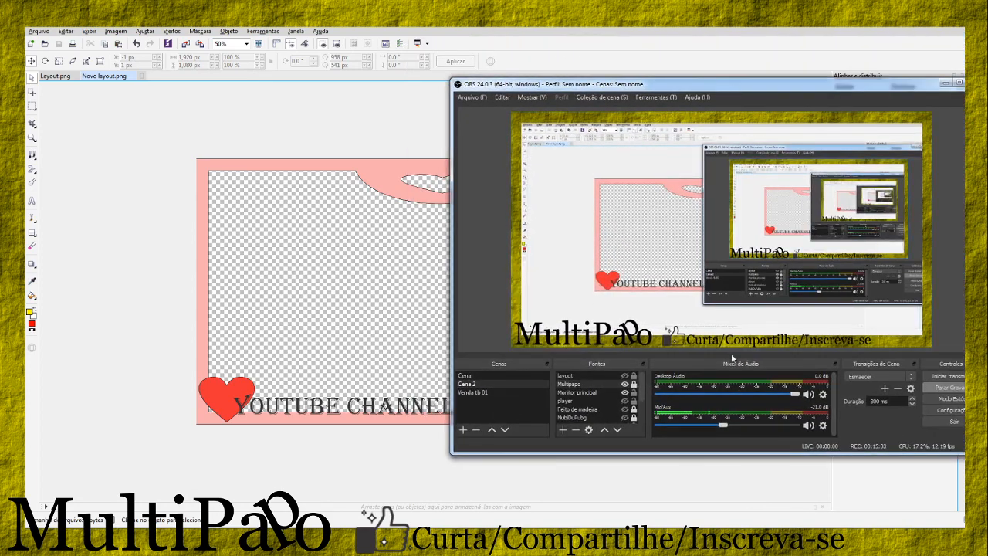
left_click(562, 429)
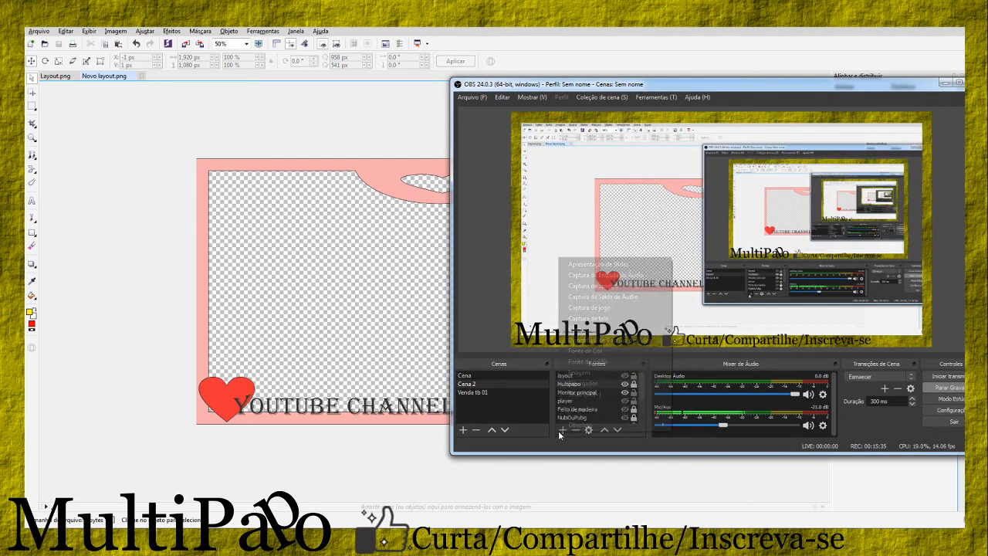
left_click(580, 372)
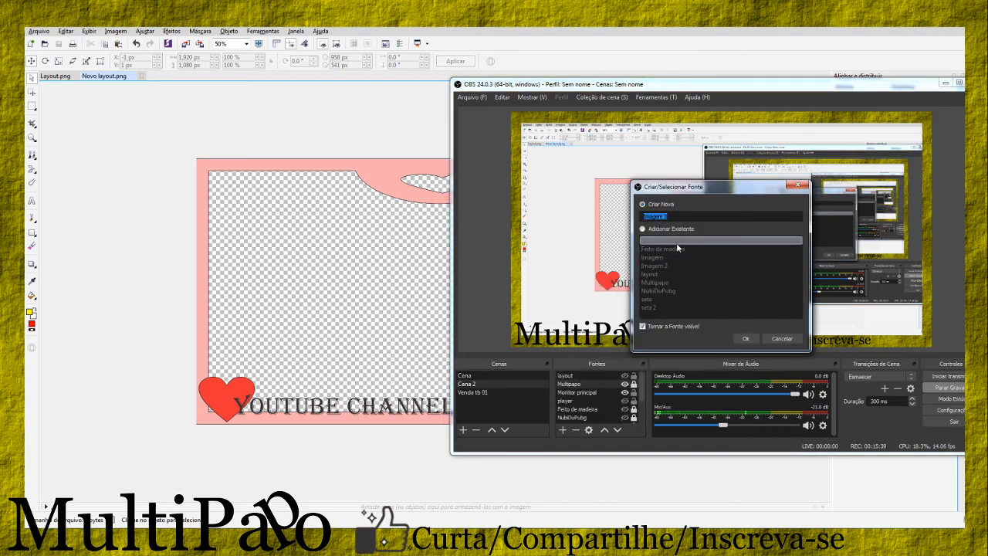
type("novo layout")
left_click(745, 339)
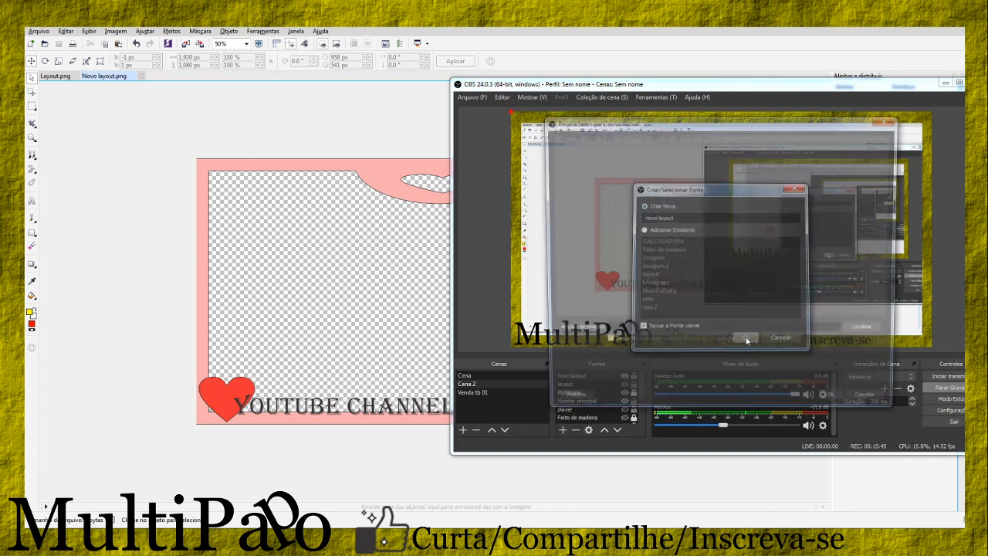
- Load Novo layout.png as the source's image file, accept the properties and move the OBS window off the screen
left_click(870, 332)
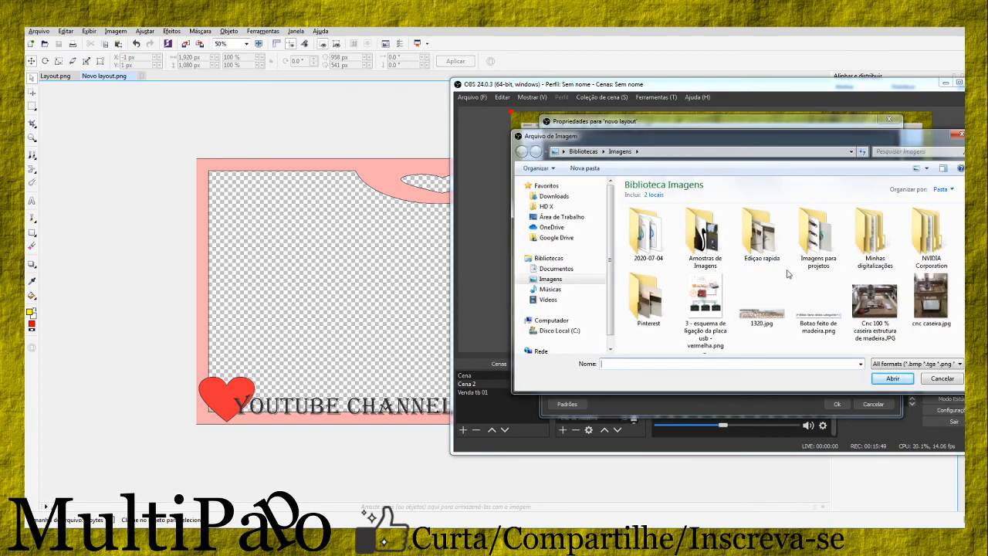
scroll(944, 290, "down", 4)
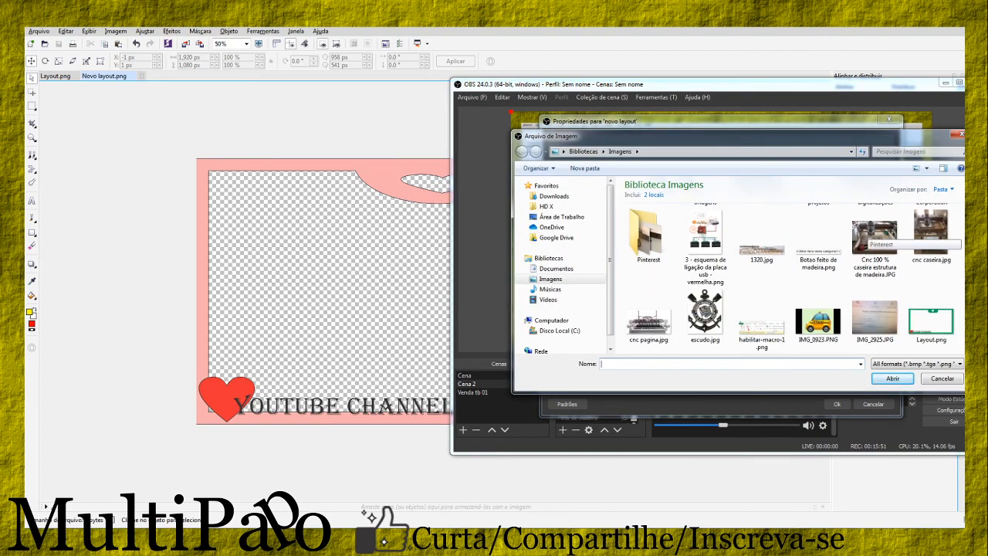
double_click(943, 288)
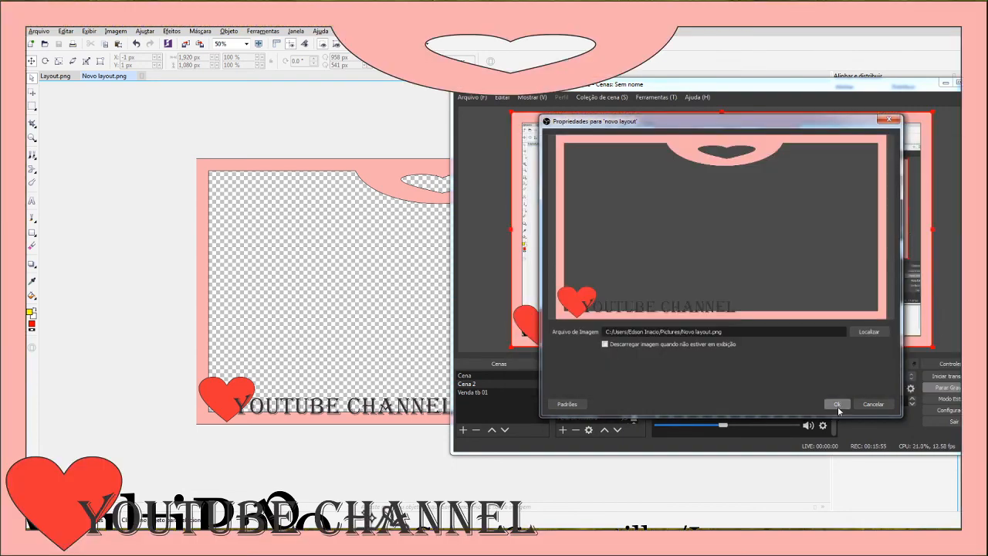
left_click(837, 404)
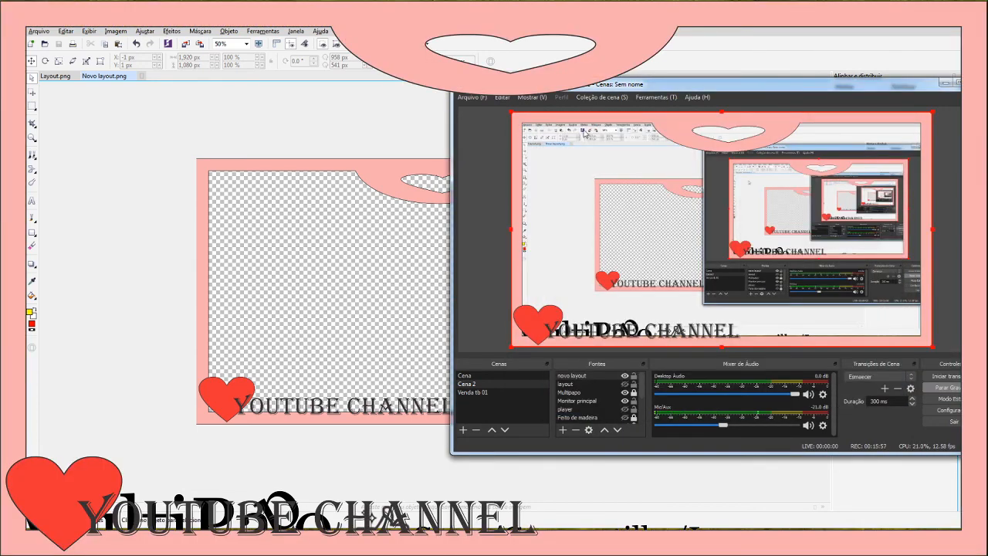
left_click_drag(632, 84, 987, 96)
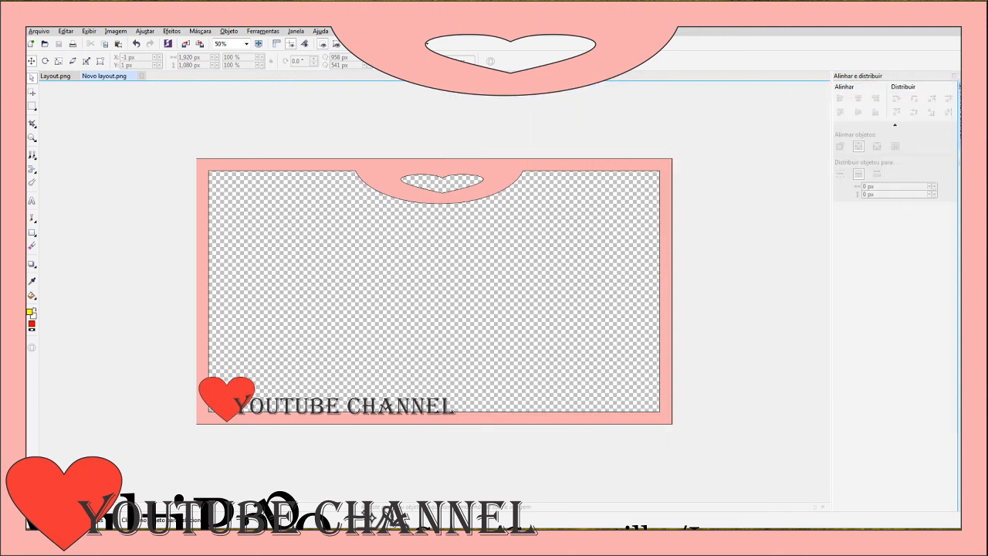